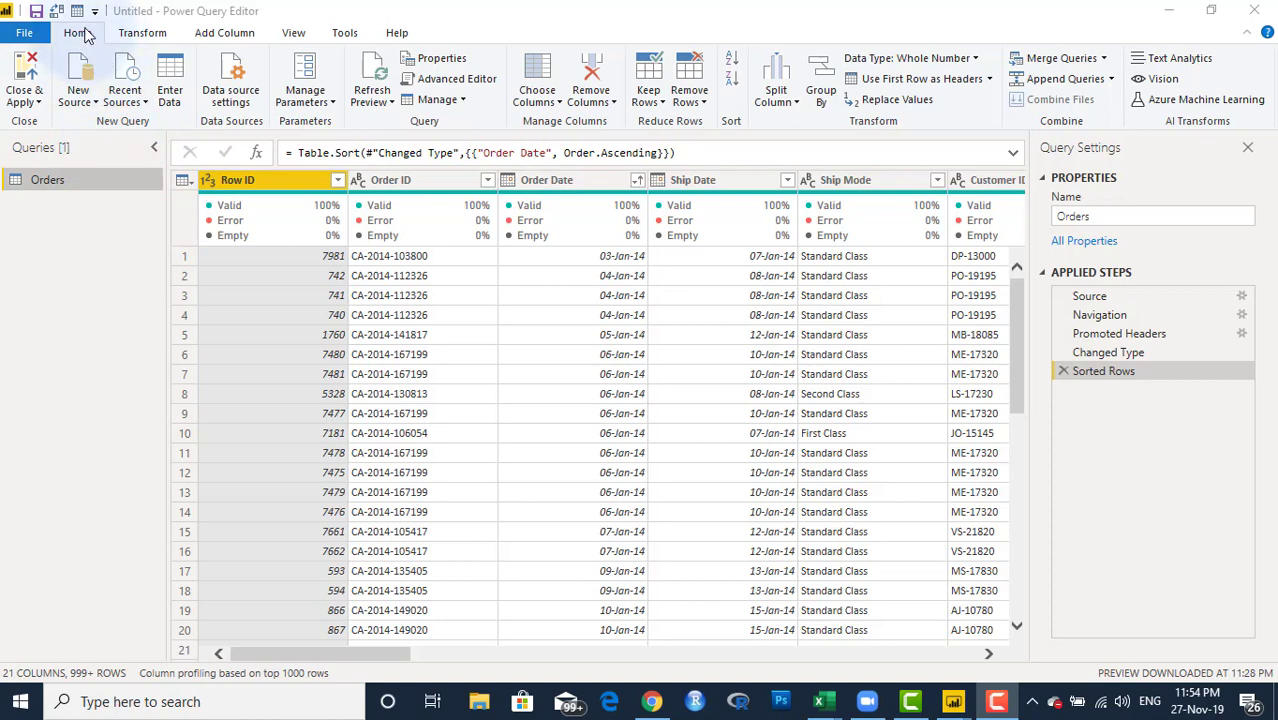
Create a blank query whose source formula is = Orders[Order Date], taking the order dates from the Orders query.
{"action": "left_click", "coordinate": [80, 93]}
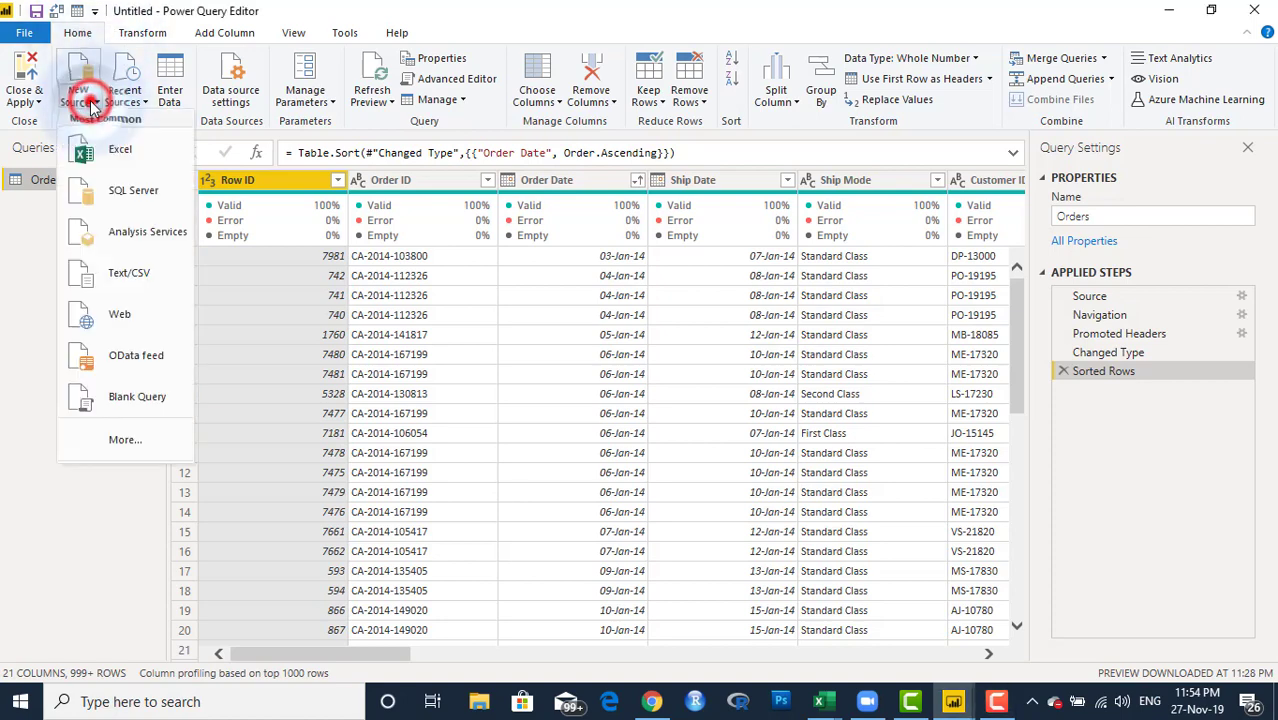
{"action": "left_click", "coordinate": [126, 397]}
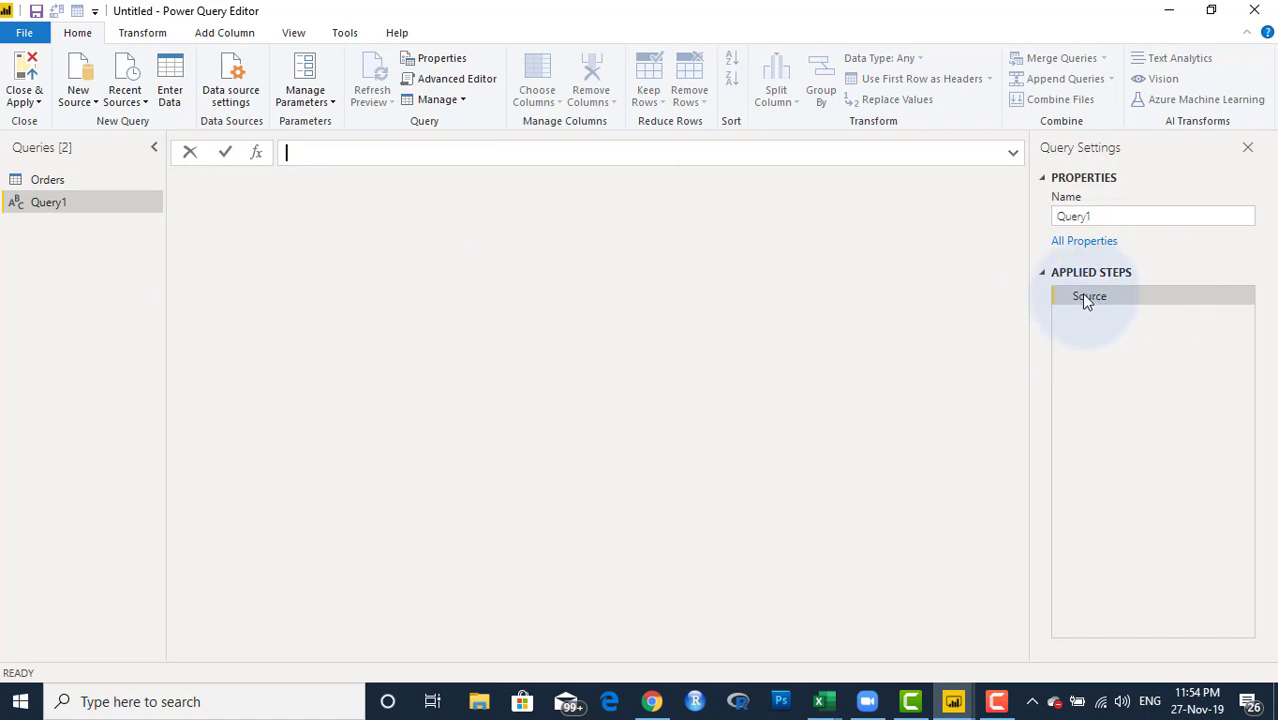
{"action": "left_click", "coordinate": [57, 181]}
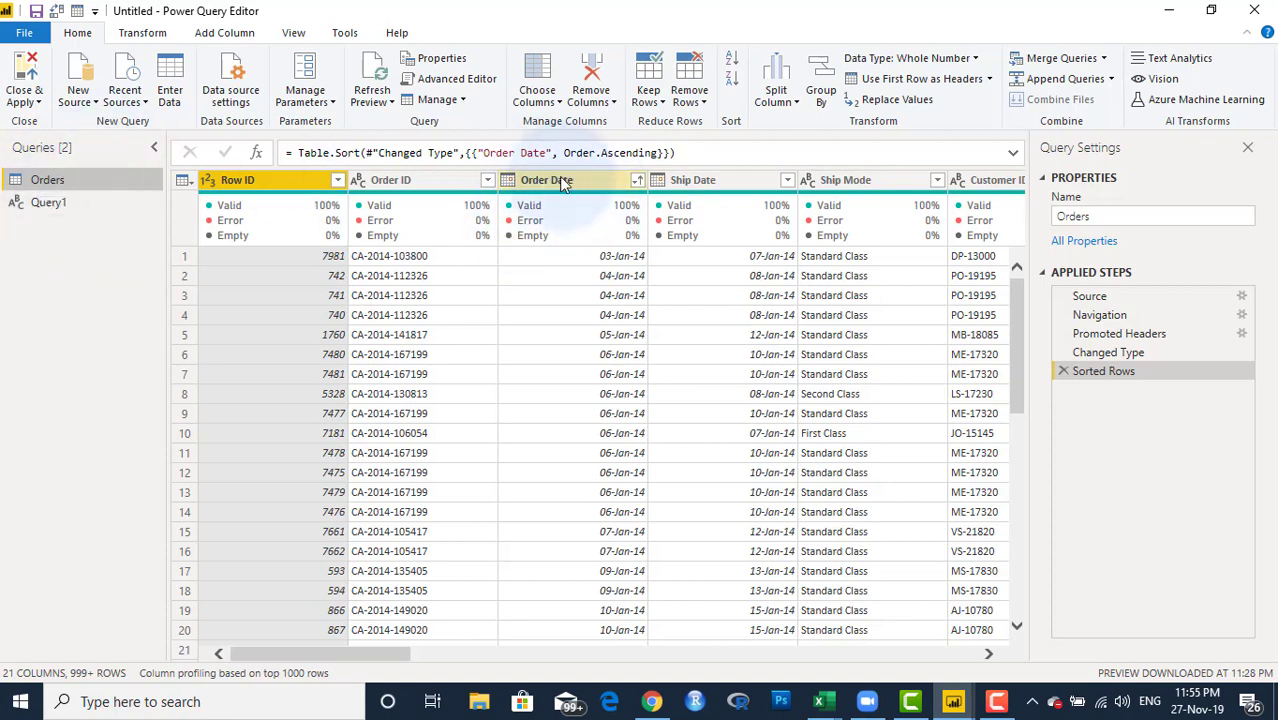
{"action": "left_click", "coordinate": [52, 204]}
{"action": "left_click", "coordinate": [309, 151]}
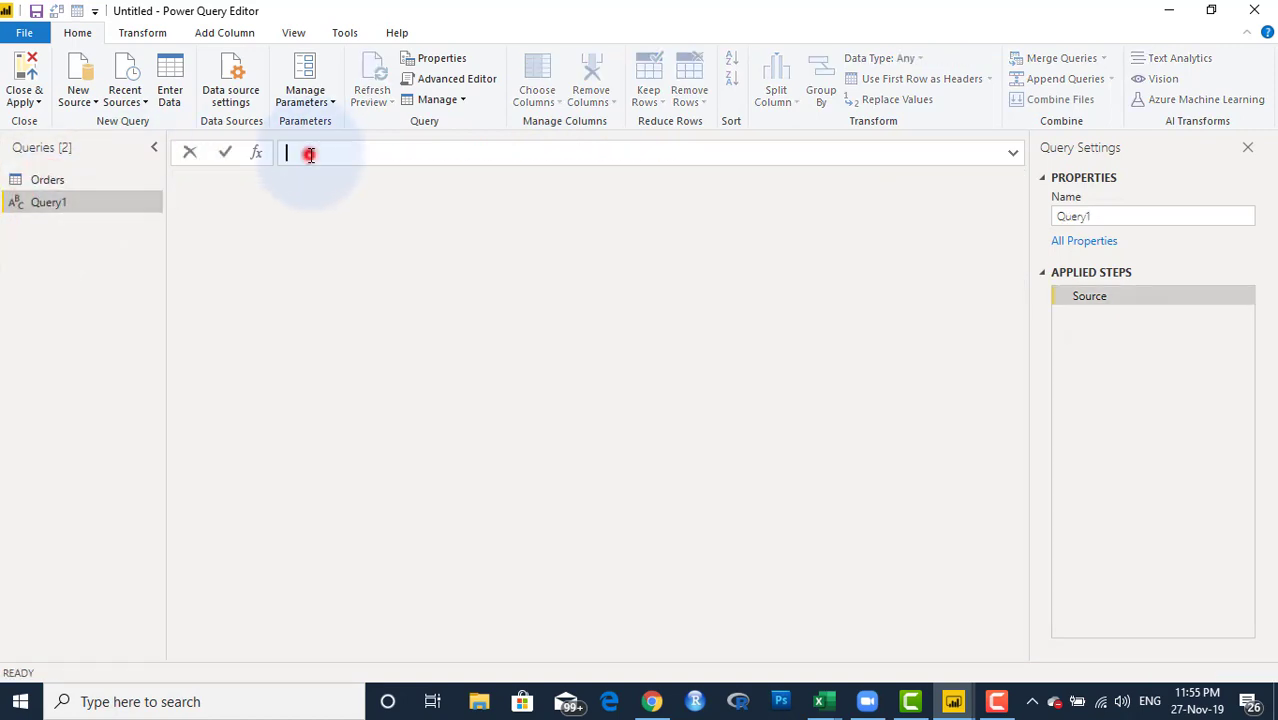
{"action": "type", "text": "= Orders"}
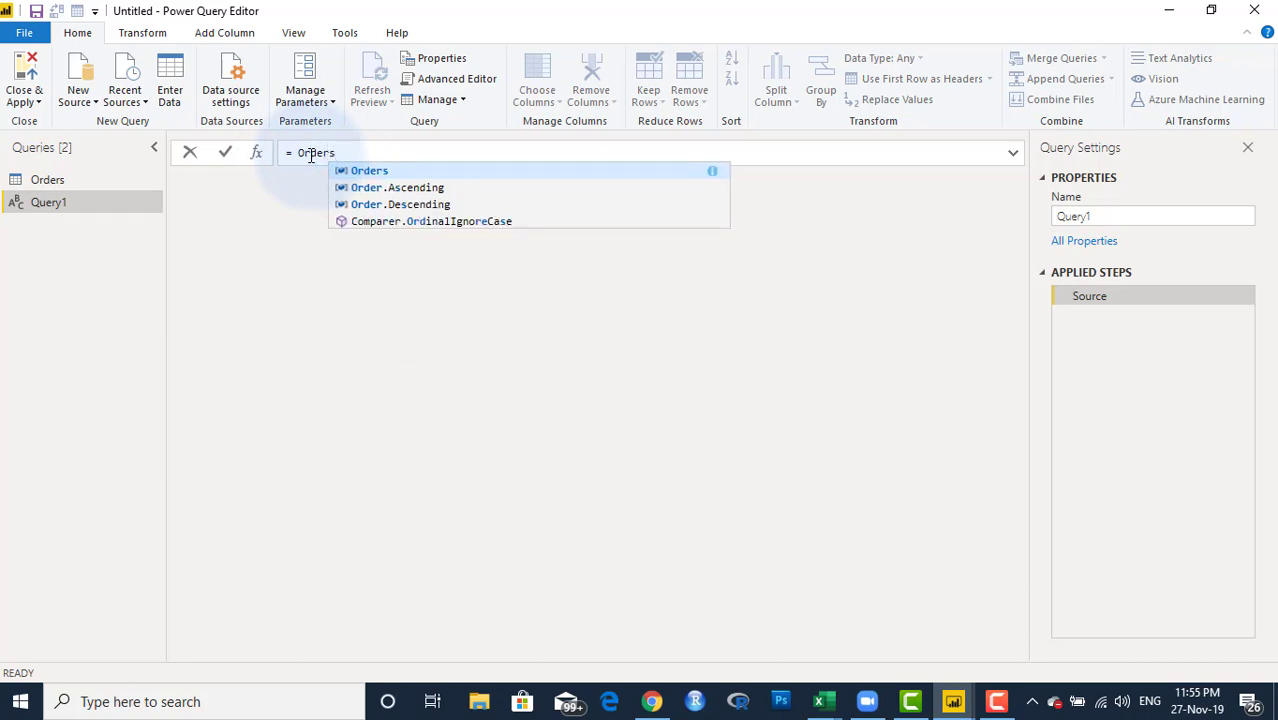
{"action": "type", "text": "["}
{"action": "type", "text": "Order "}
{"action": "type", "text": "Date"}
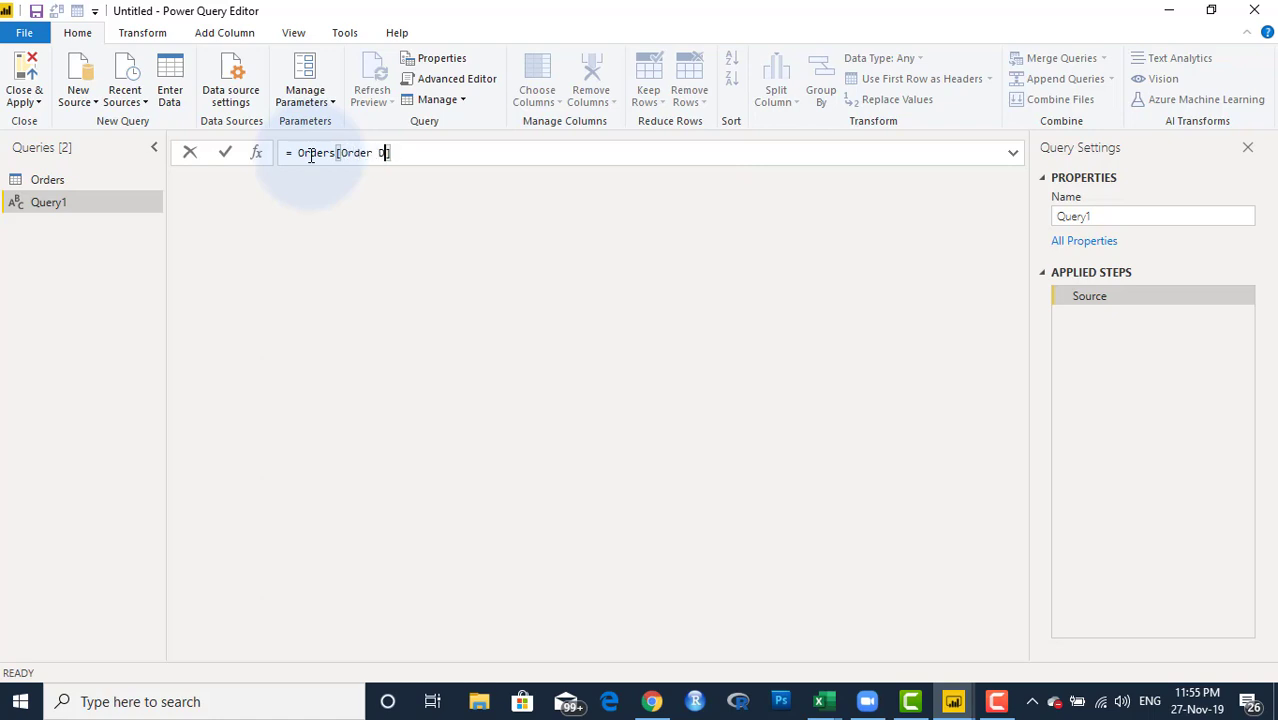
{"action": "key", "text": "Return"}
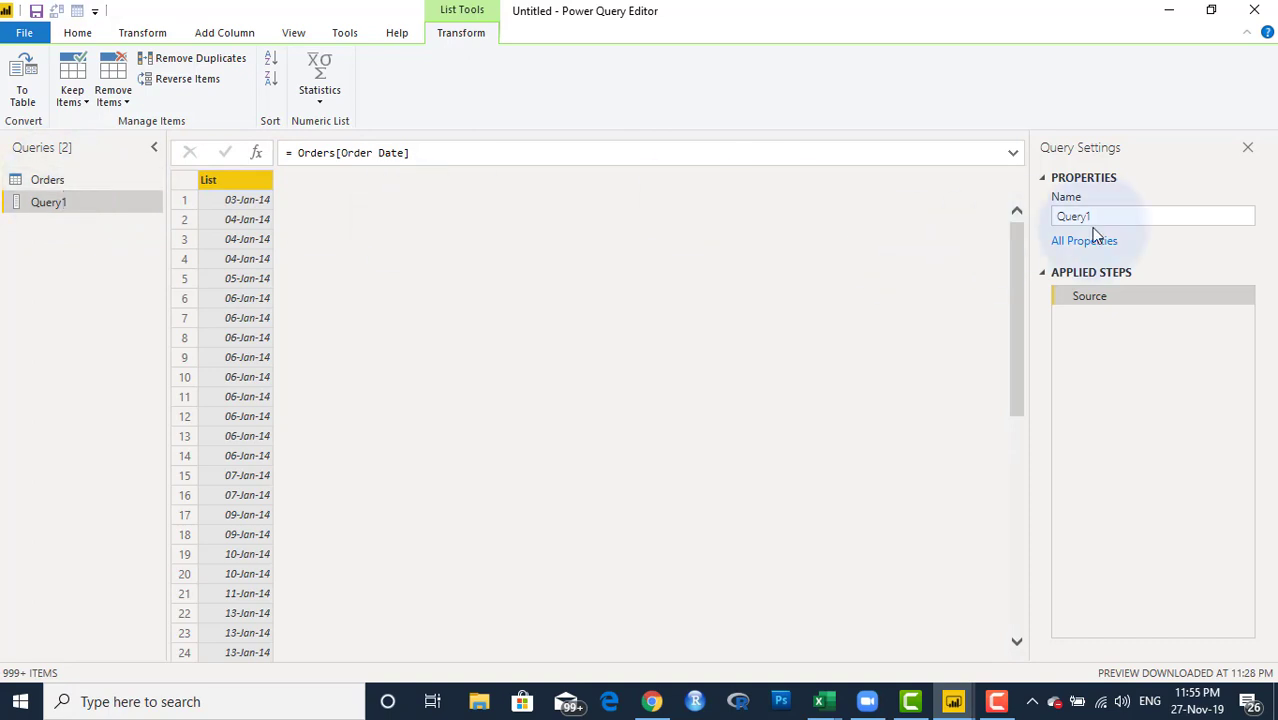
Insert a step after Source in the new query with the formula = List.Min(Source).
{"action": "right_click", "coordinate": [1095, 294]}
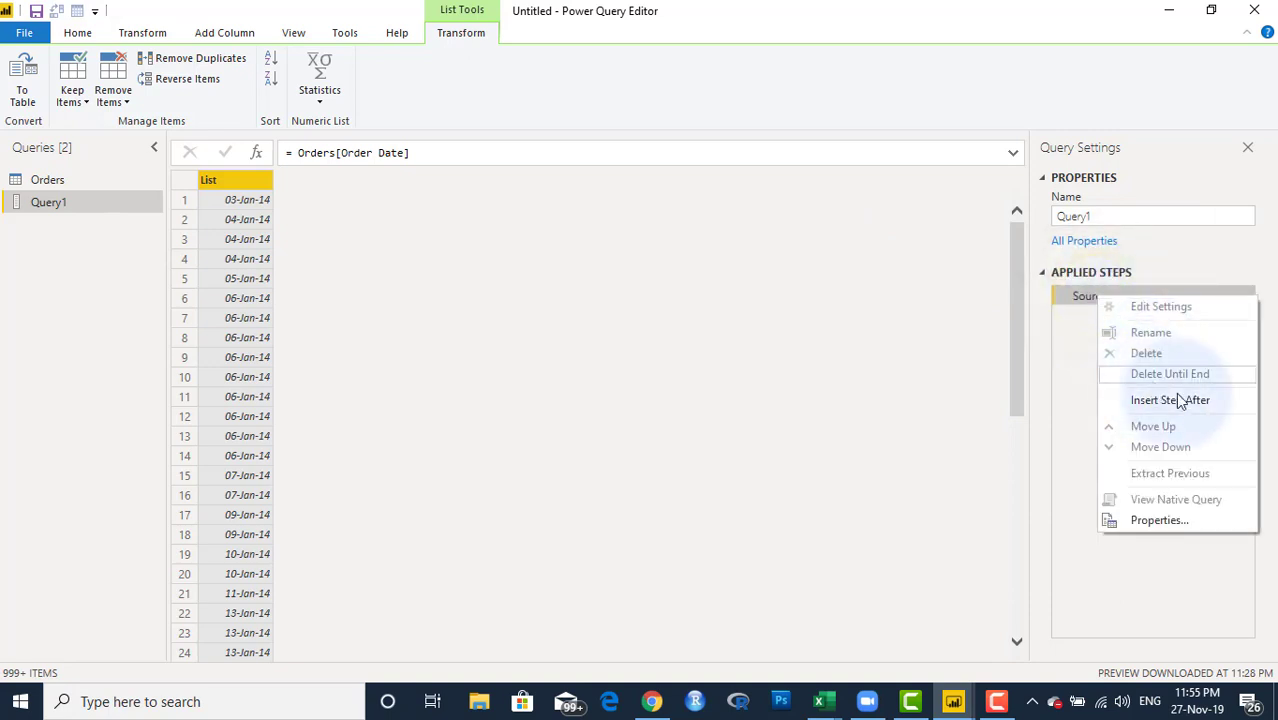
{"action": "left_click", "coordinate": [1155, 400]}
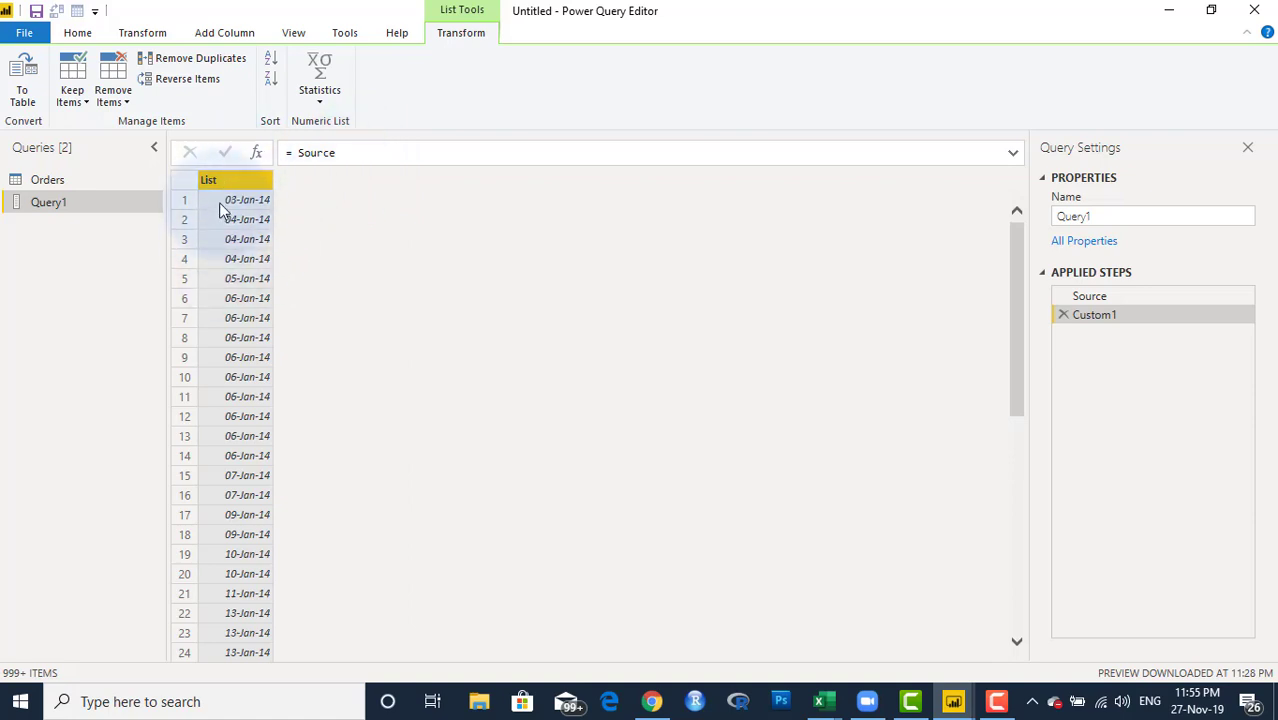
{"action": "left_click", "coordinate": [370, 158]}
{"action": "key", "text": "BackSpace"}
{"action": "key", "text": "BackSpace"}
{"action": "key", "text": "BackSpace"}
{"action": "key", "text": "BackSpace"}
{"action": "key", "text": "BackSpace"}
{"action": "key", "text": "BackSpace"}
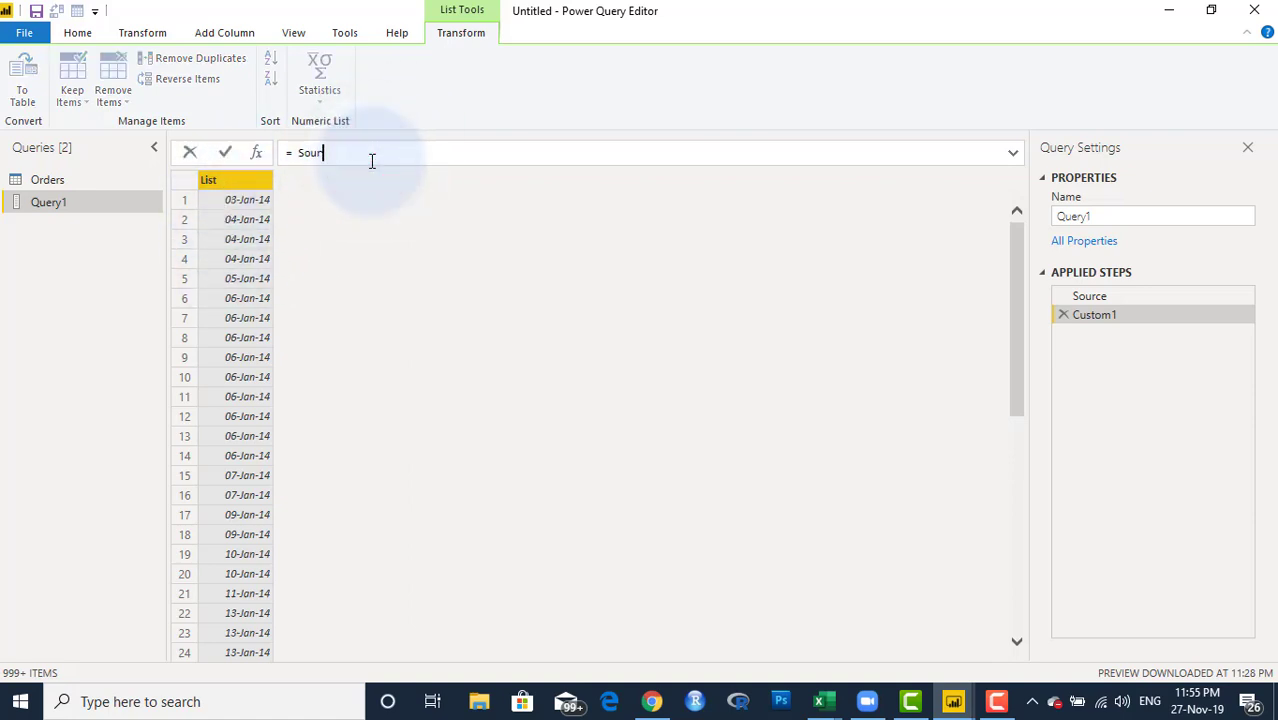
{"action": "type", "text": "List.Min"}
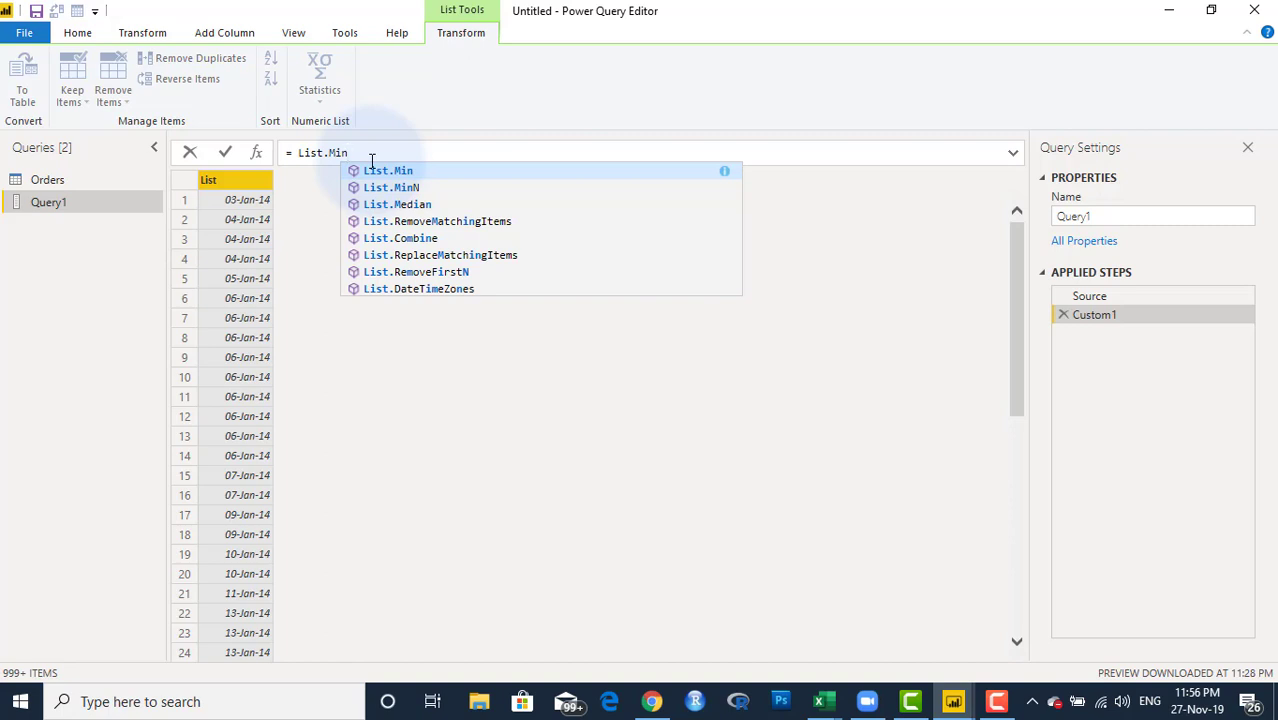
{"action": "type", "text": "(S"}
{"action": "type", "text": "ource"}
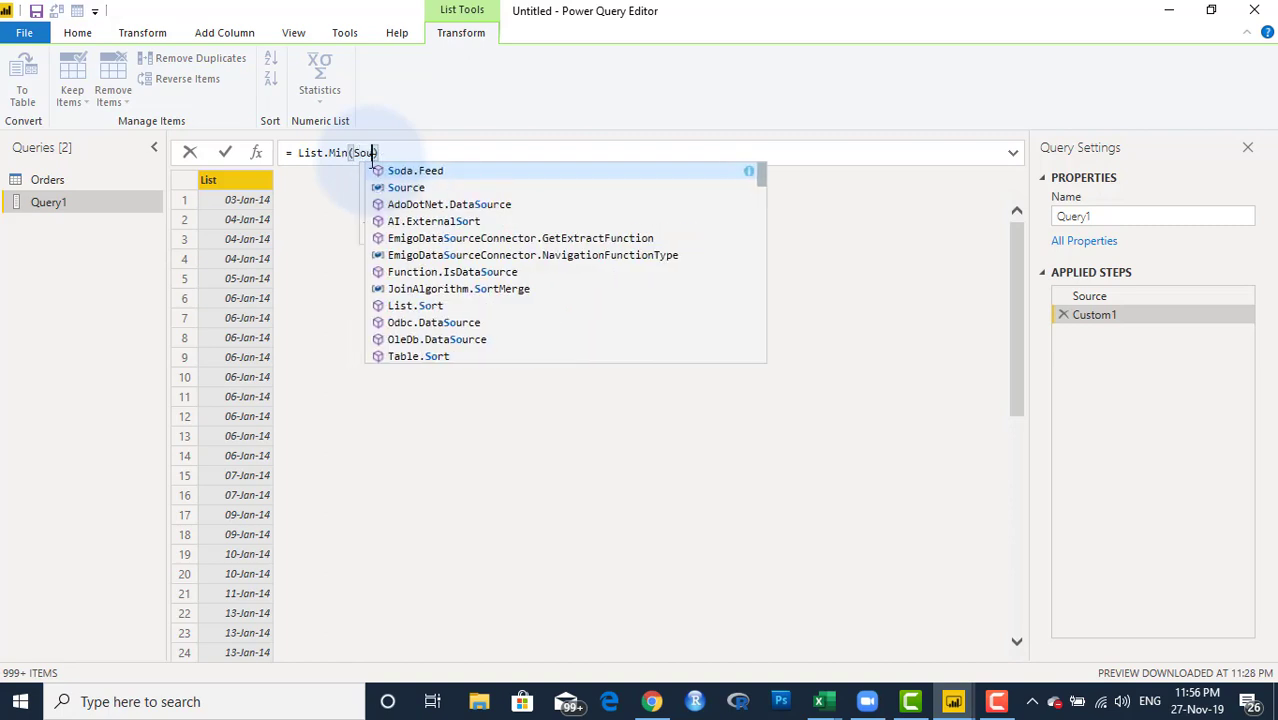
{"action": "left_click", "coordinate": [406, 155]}
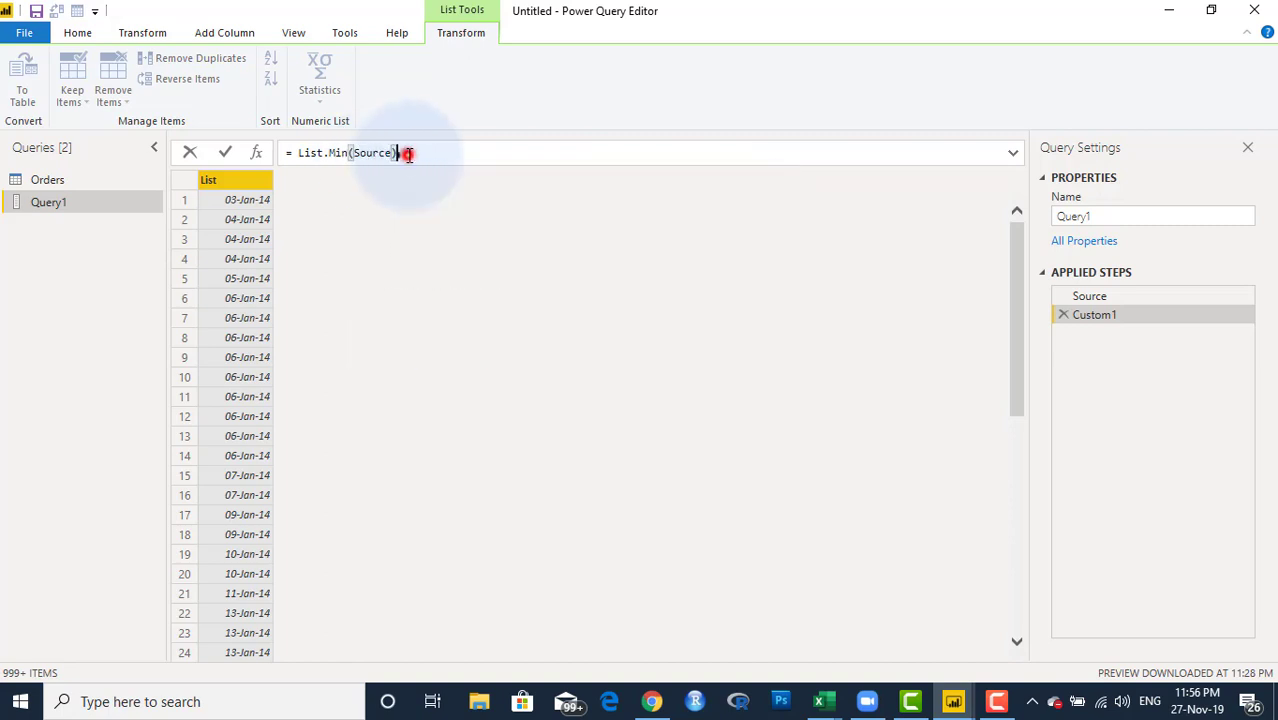
{"action": "key", "text": "Return"}
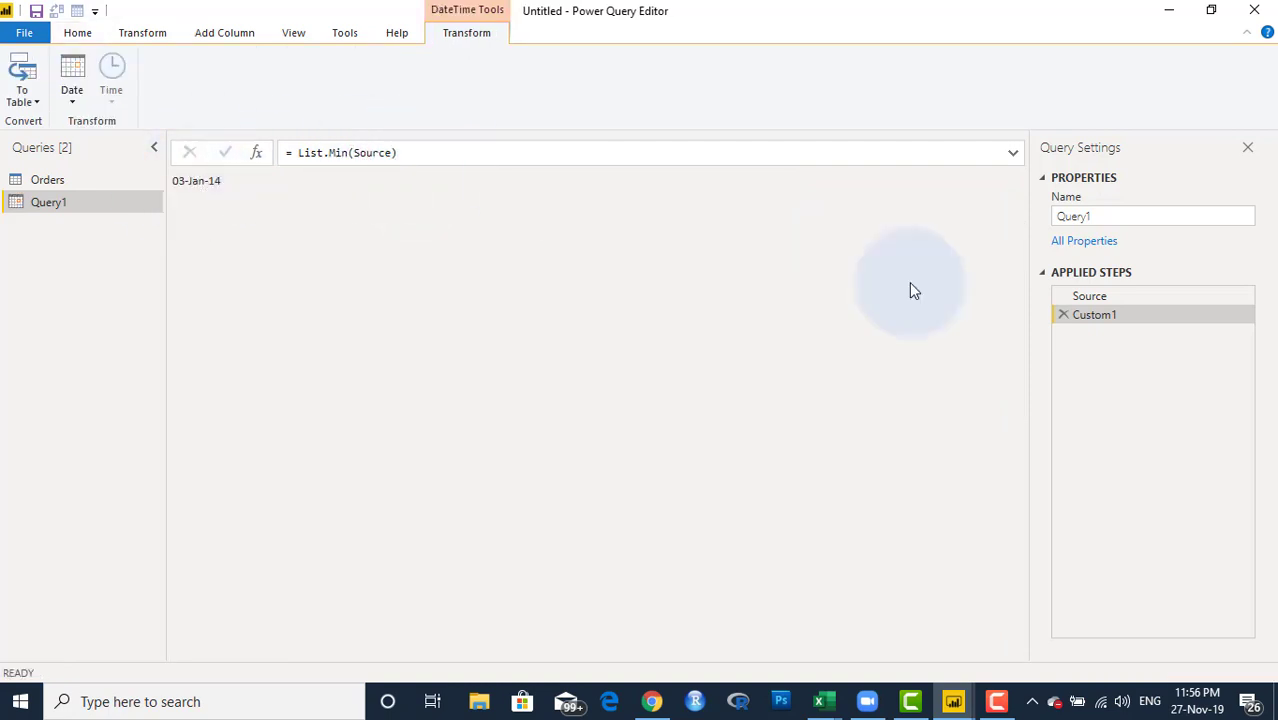
Rename the List.Min step as MinDate.
{"action": "right_click", "coordinate": [1096, 316]}
{"action": "left_click", "coordinate": [1141, 352]}
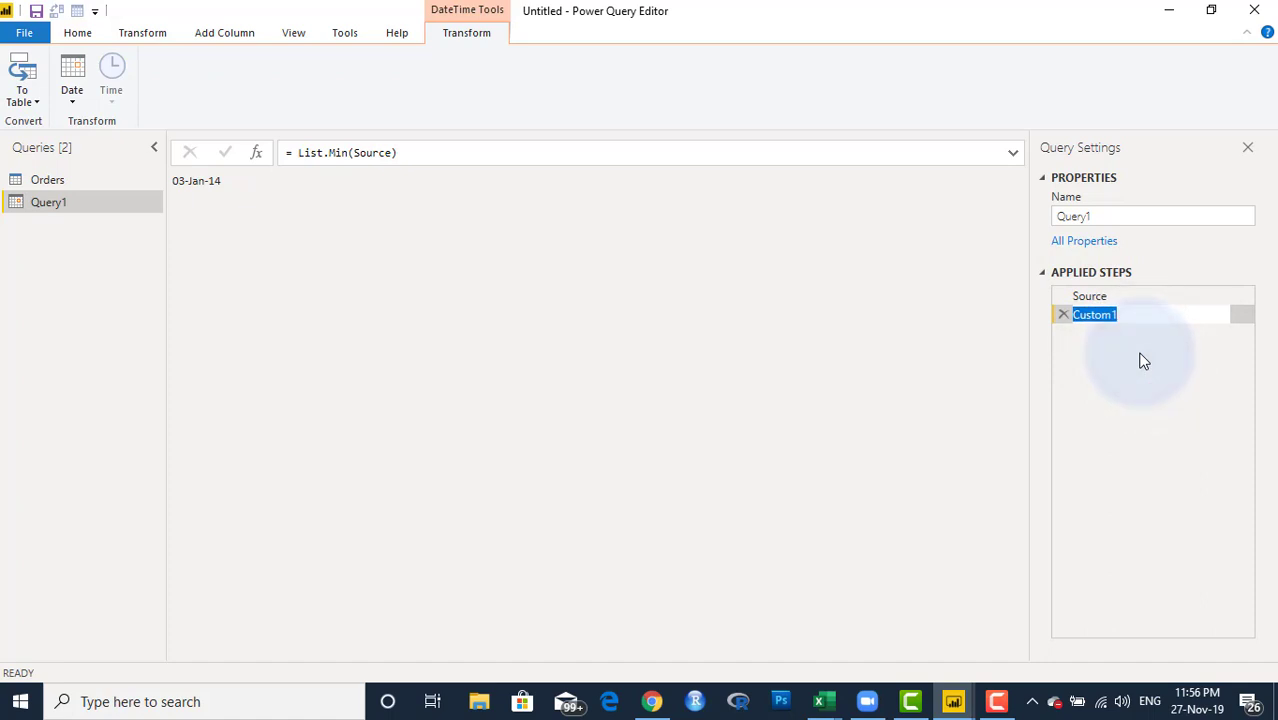
{"action": "type", "text": "MinDate"}
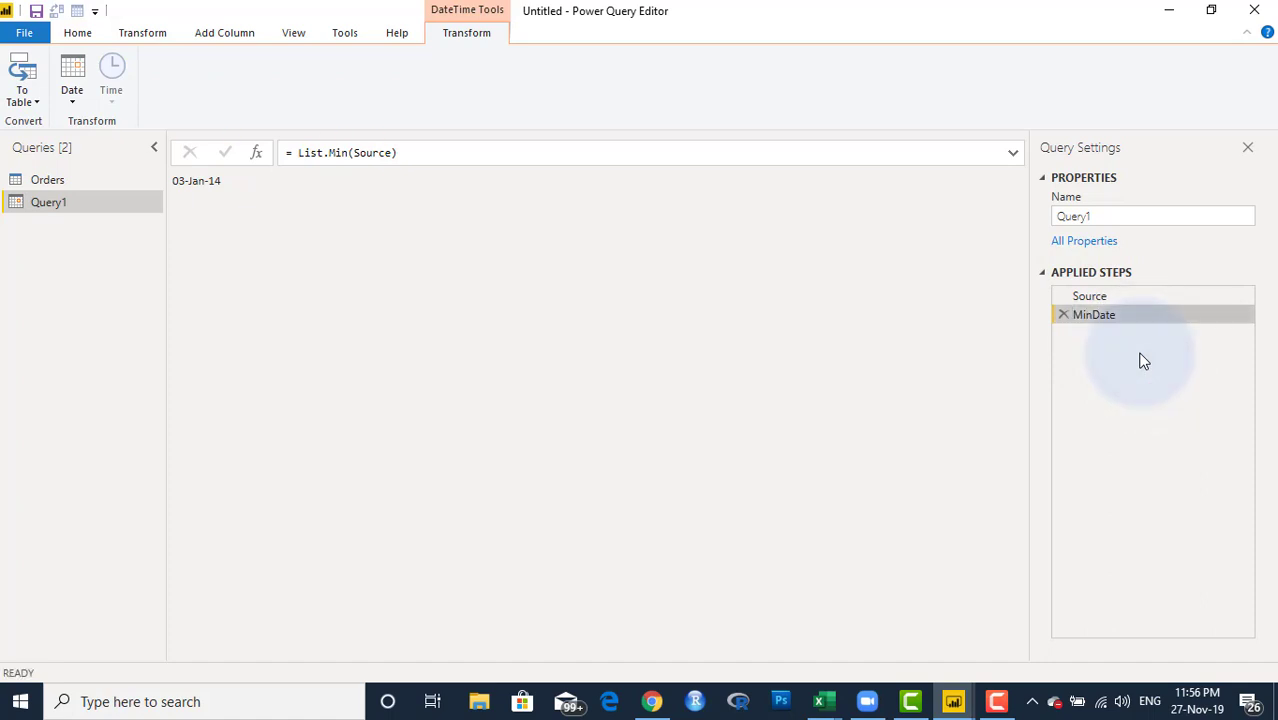
Insert a step after MinDate with the formula = List.Max(Source).
{"action": "left_click", "coordinate": [1110, 322]}
{"action": "right_click", "coordinate": [1110, 320]}
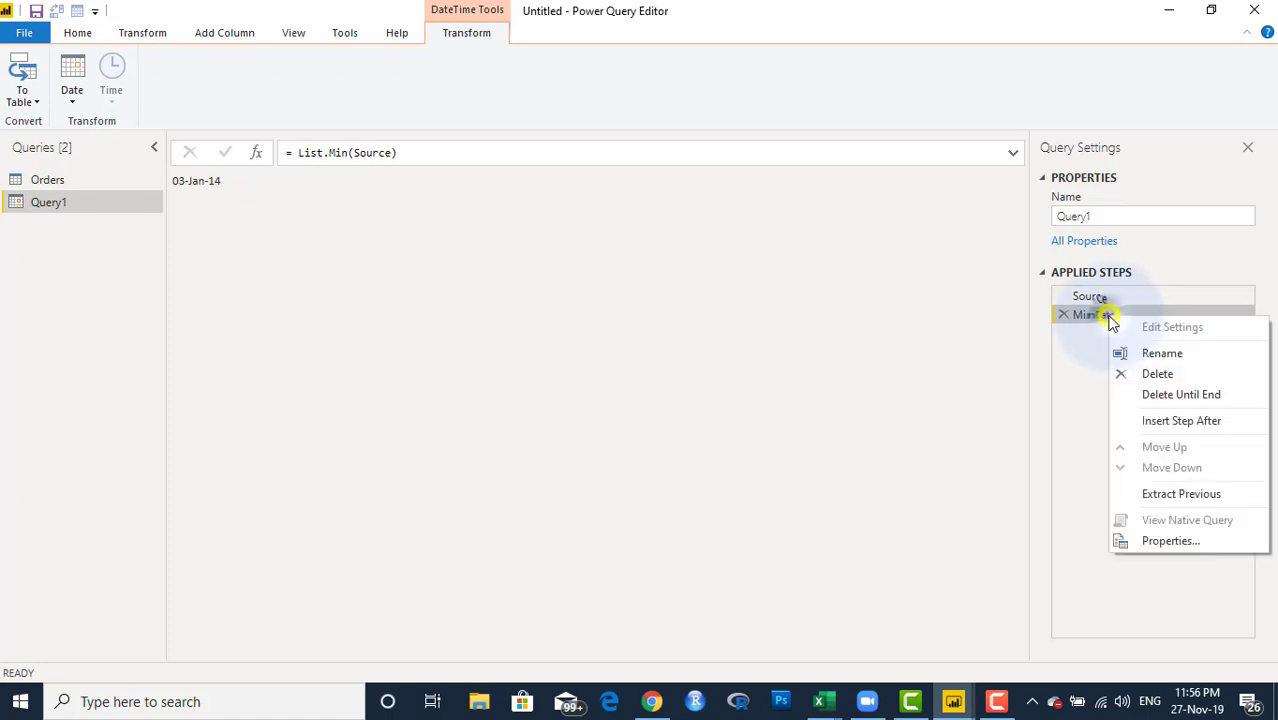
{"action": "left_click", "coordinate": [1173, 424]}
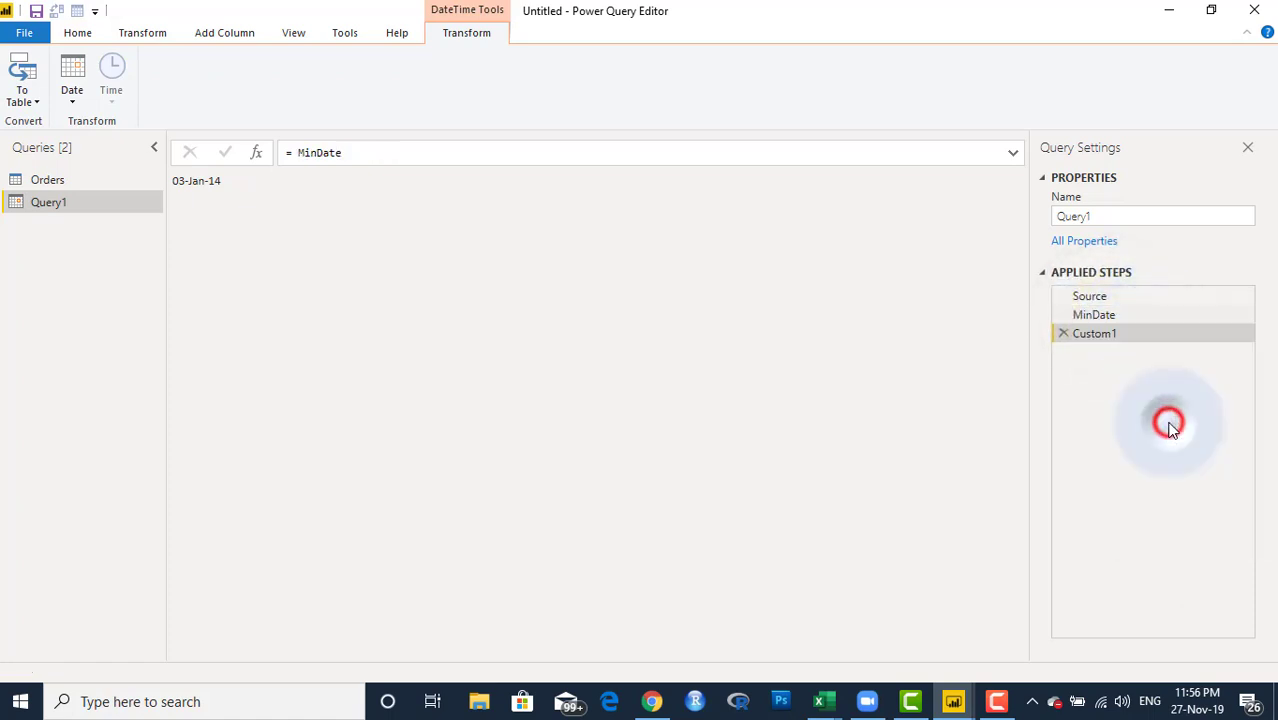
{"action": "left_click", "coordinate": [406, 155]}
{"action": "key", "text": "BackSpace"}
{"action": "key", "text": "BackSpace"}
{"action": "key", "text": "BackSpace"}
{"action": "key", "text": "BackSpace"}
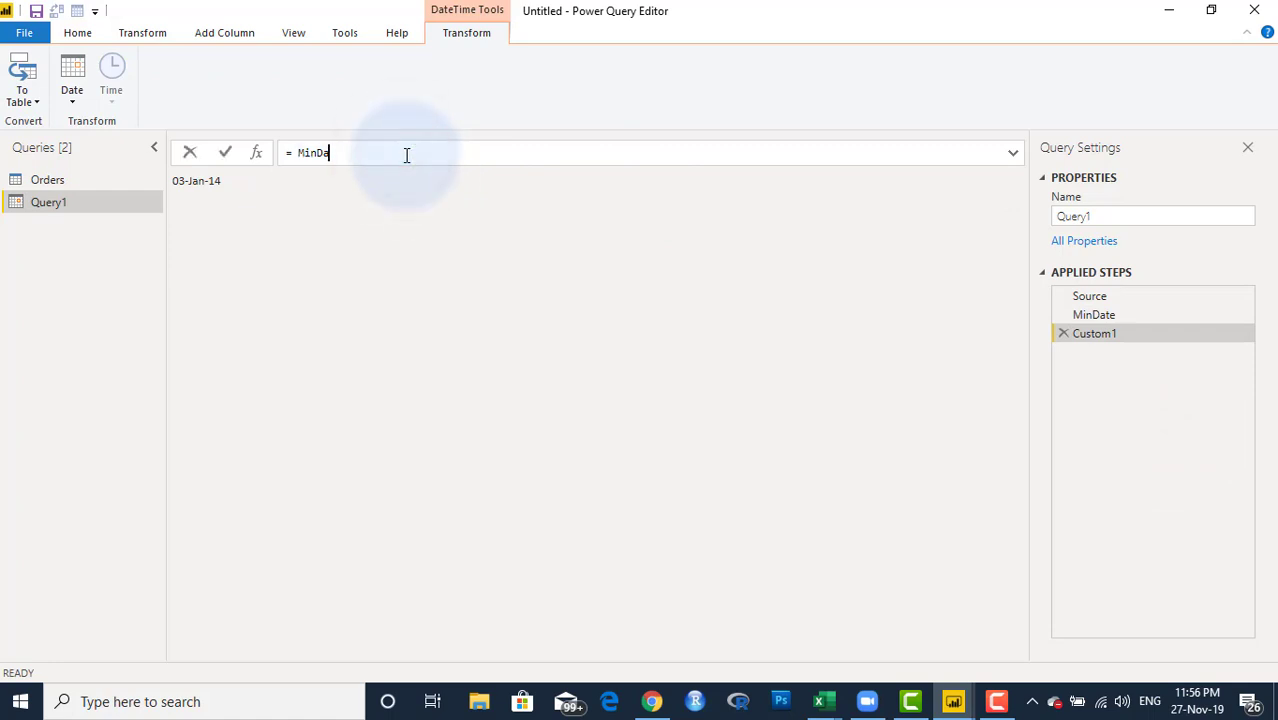
{"action": "key", "text": "BackSpace"}
{"action": "key", "text": "BackSpace"}
{"action": "type", "text": "List.max"}
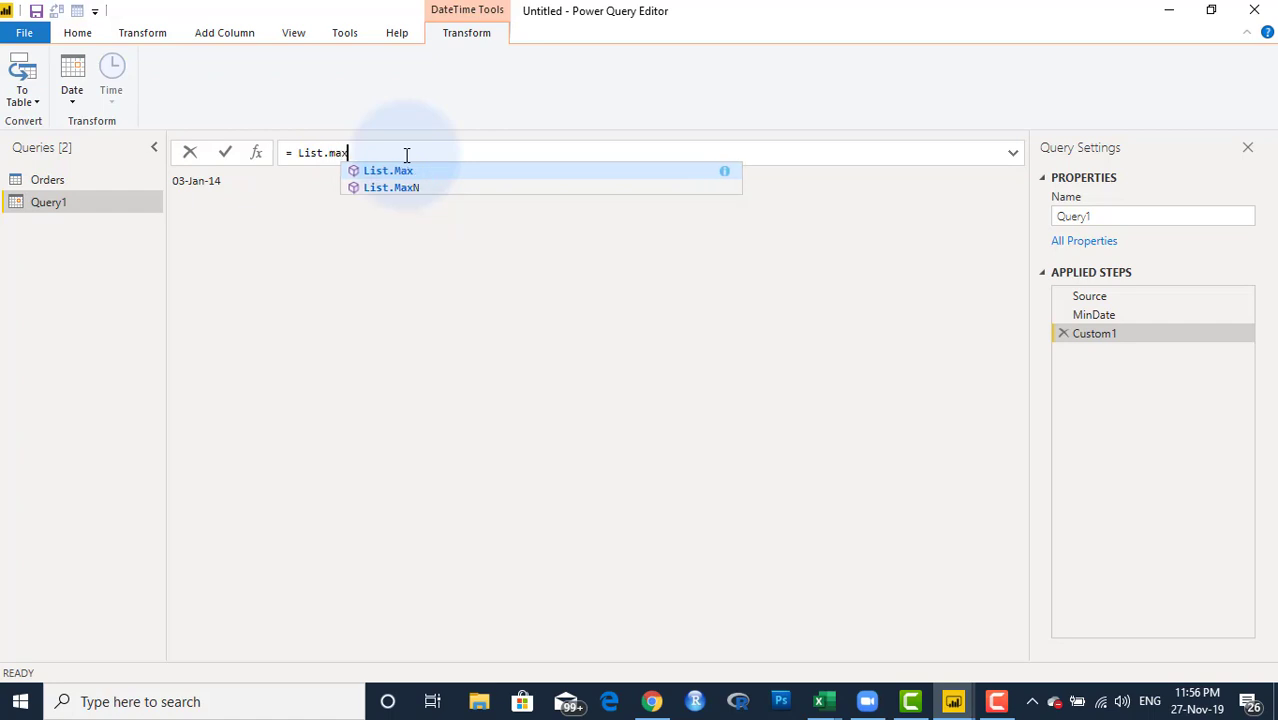
{"action": "key", "text": "Tab"}
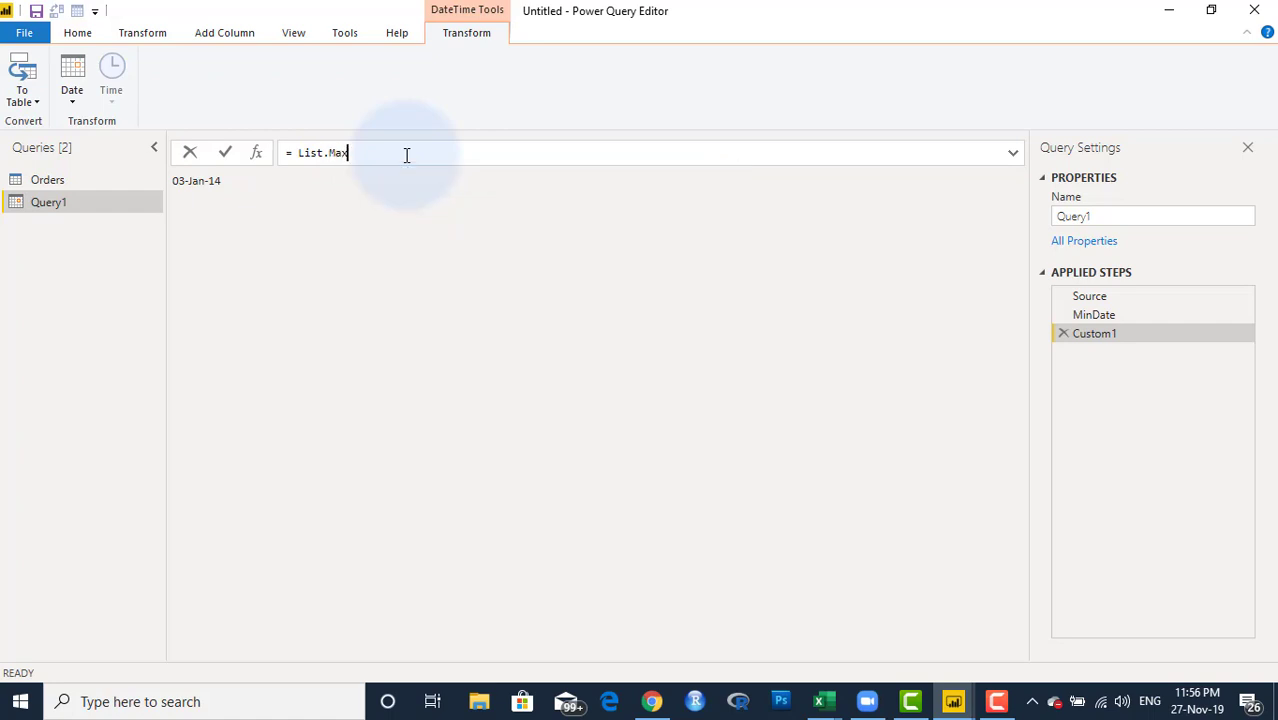
{"action": "type", "text": "("}
{"action": "type", "text": "Source"}
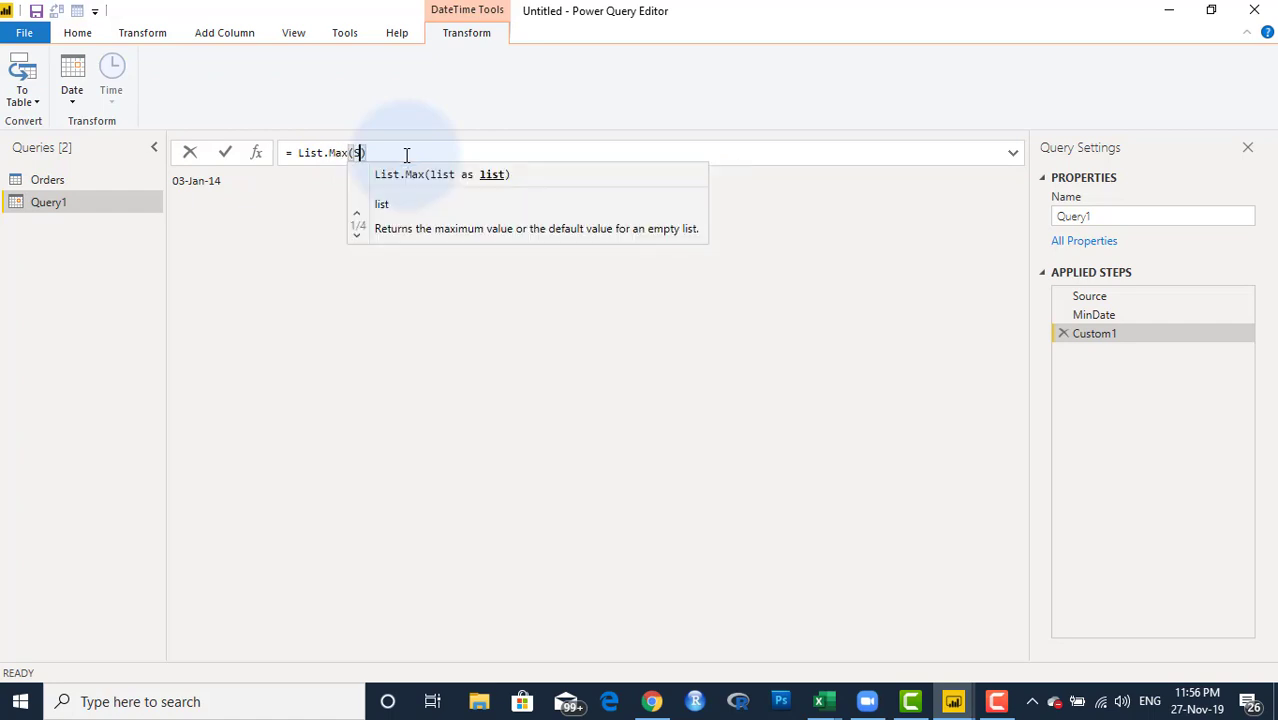
{"action": "left_click", "coordinate": [408, 153]}
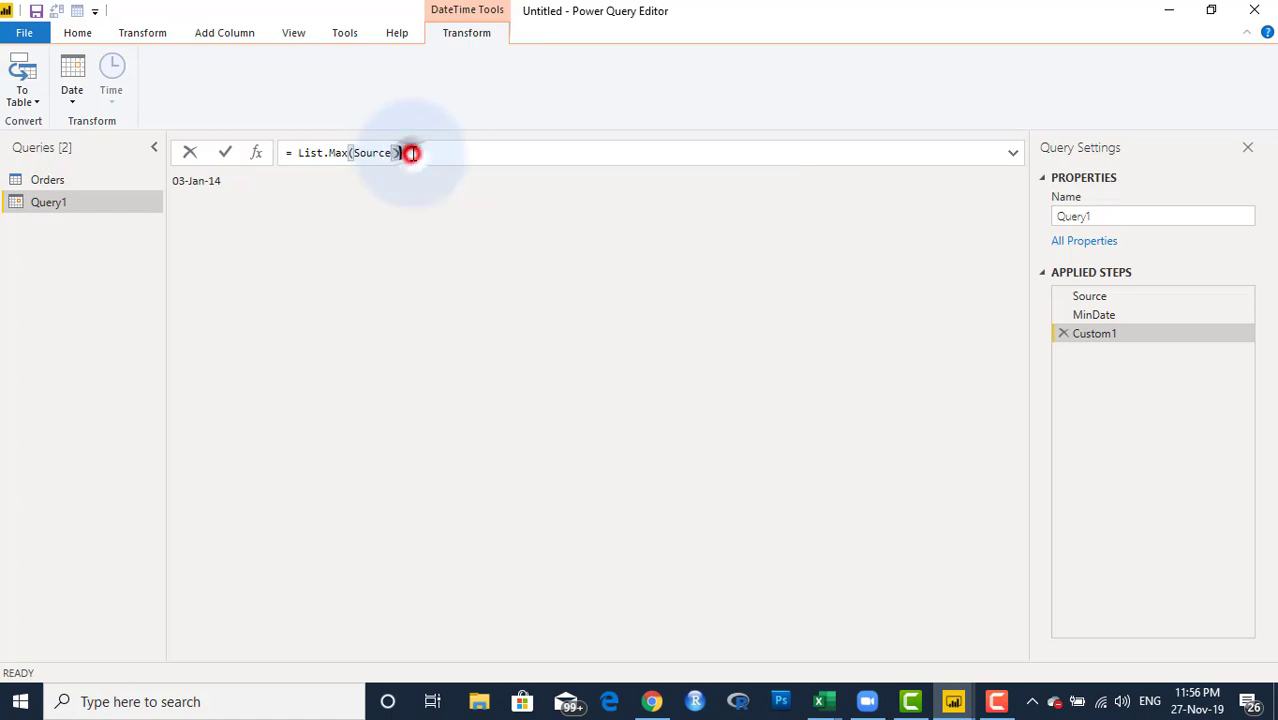
{"action": "key", "text": "Return"}
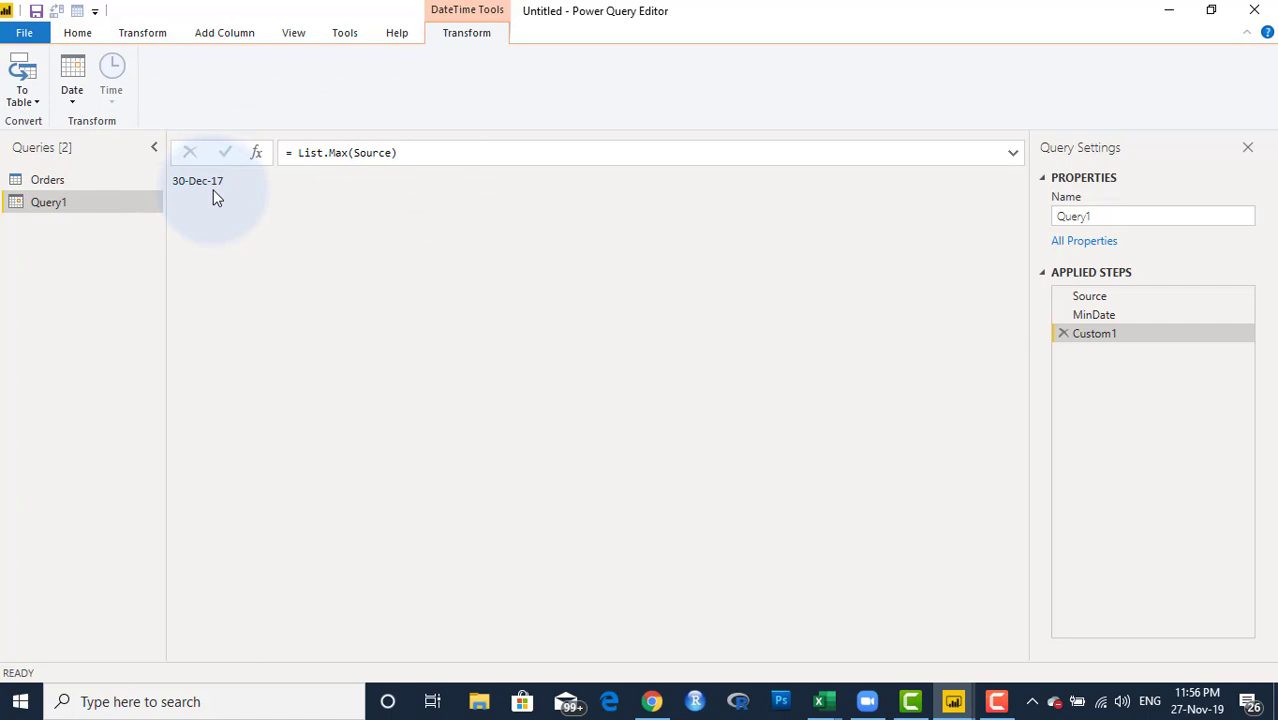
Rename the List.Max step as MaxDate.
{"action": "right_click", "coordinate": [1089, 333]}
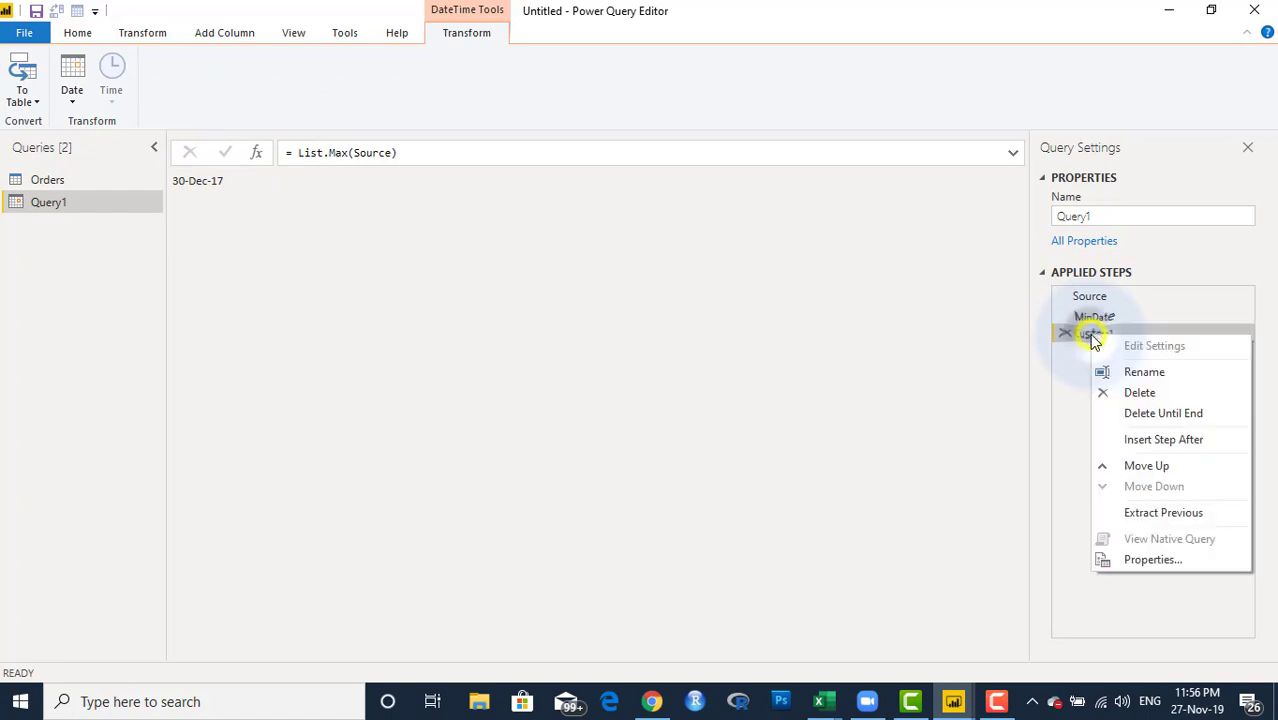
{"action": "left_click", "coordinate": [1148, 371]}
{"action": "type", "text": "MaxDate"}
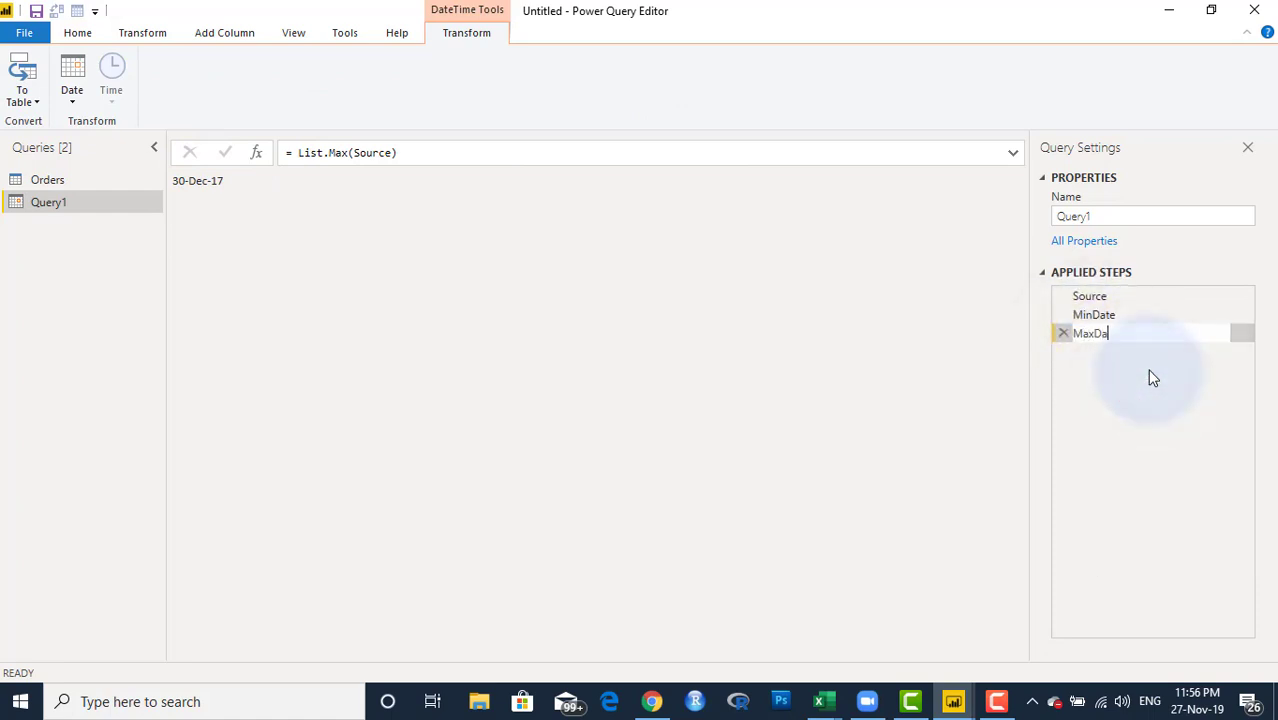
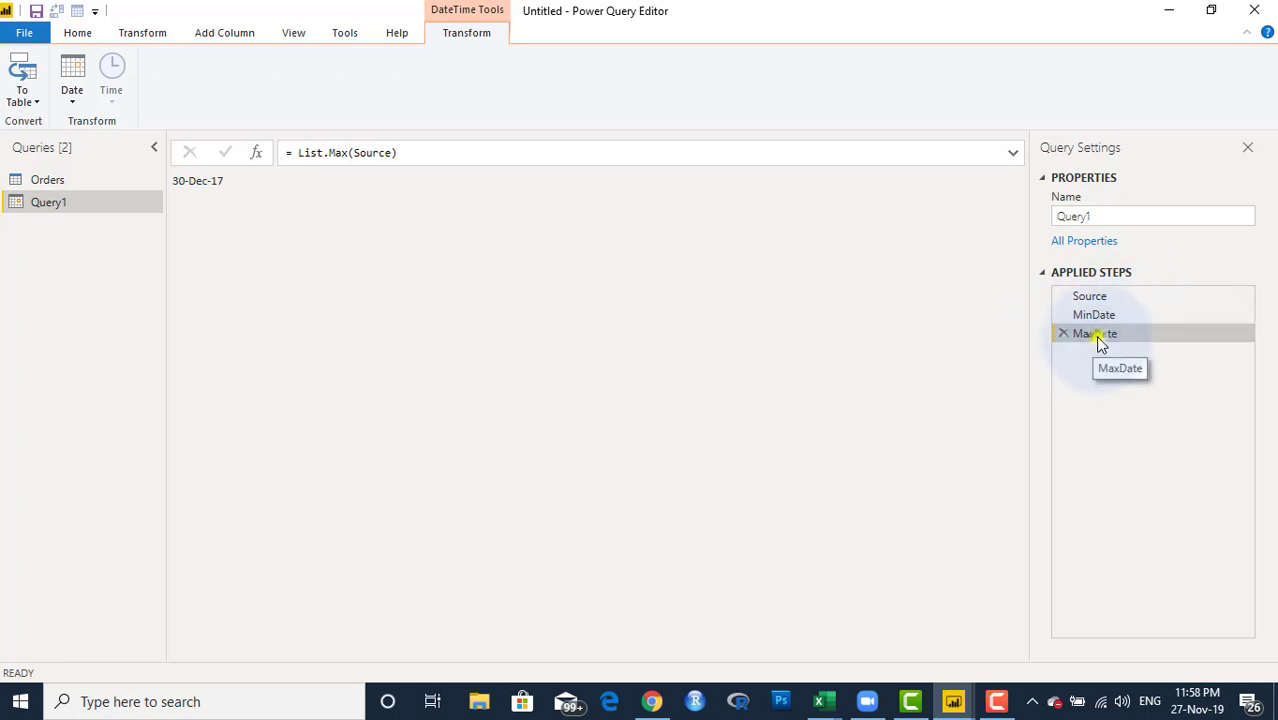
Insert a step after MaxDate that computes the date span with the formula = MaxDate - MinDate.
{"action": "right_click", "coordinate": [1099, 341]}
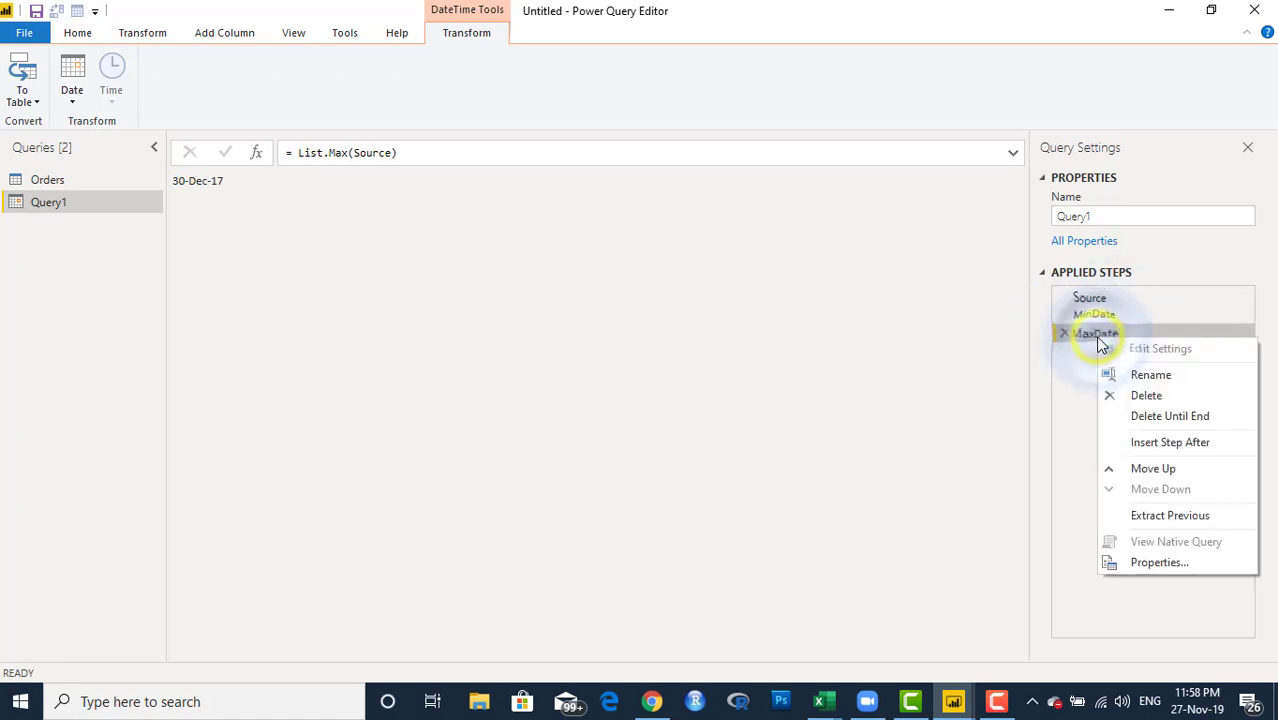
{"action": "left_click", "coordinate": [1168, 446]}
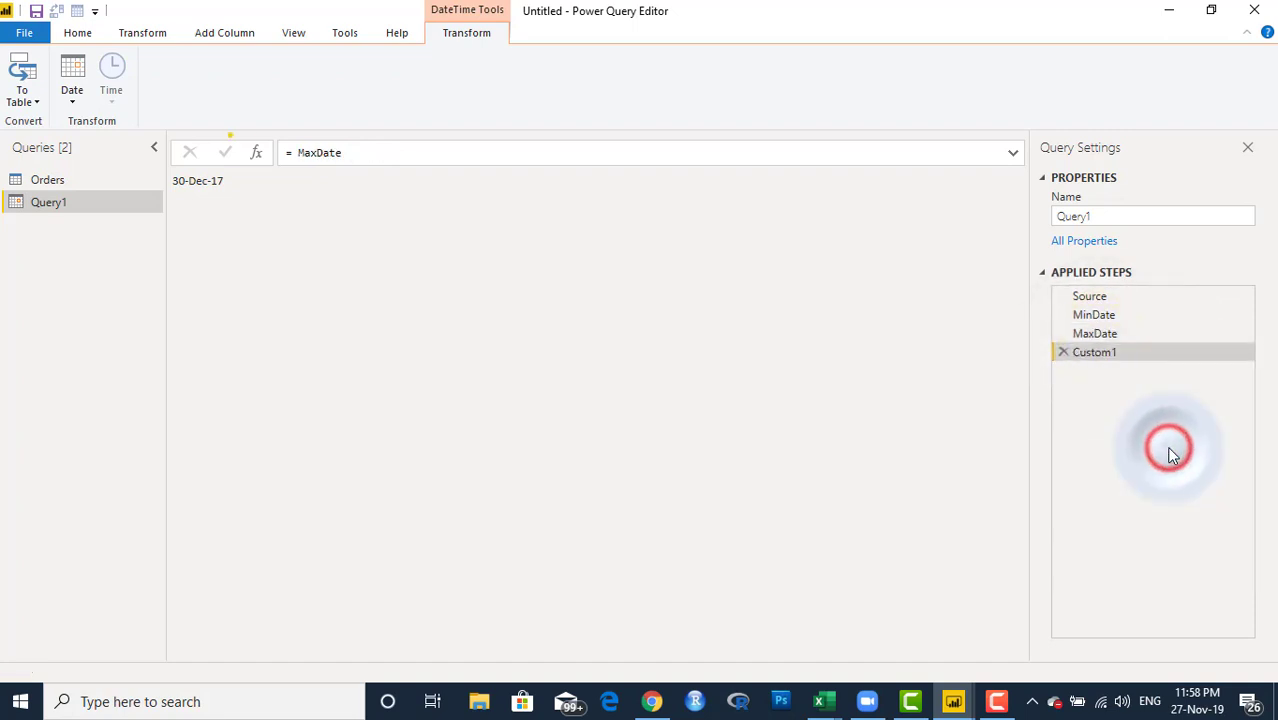
{"action": "left_click", "coordinate": [352, 151]}
{"action": "key", "text": "BackSpace"}
{"action": "key", "text": "BackSpace"}
{"action": "key", "text": "BackSpace"}
{"action": "key", "text": "BackSpace"}
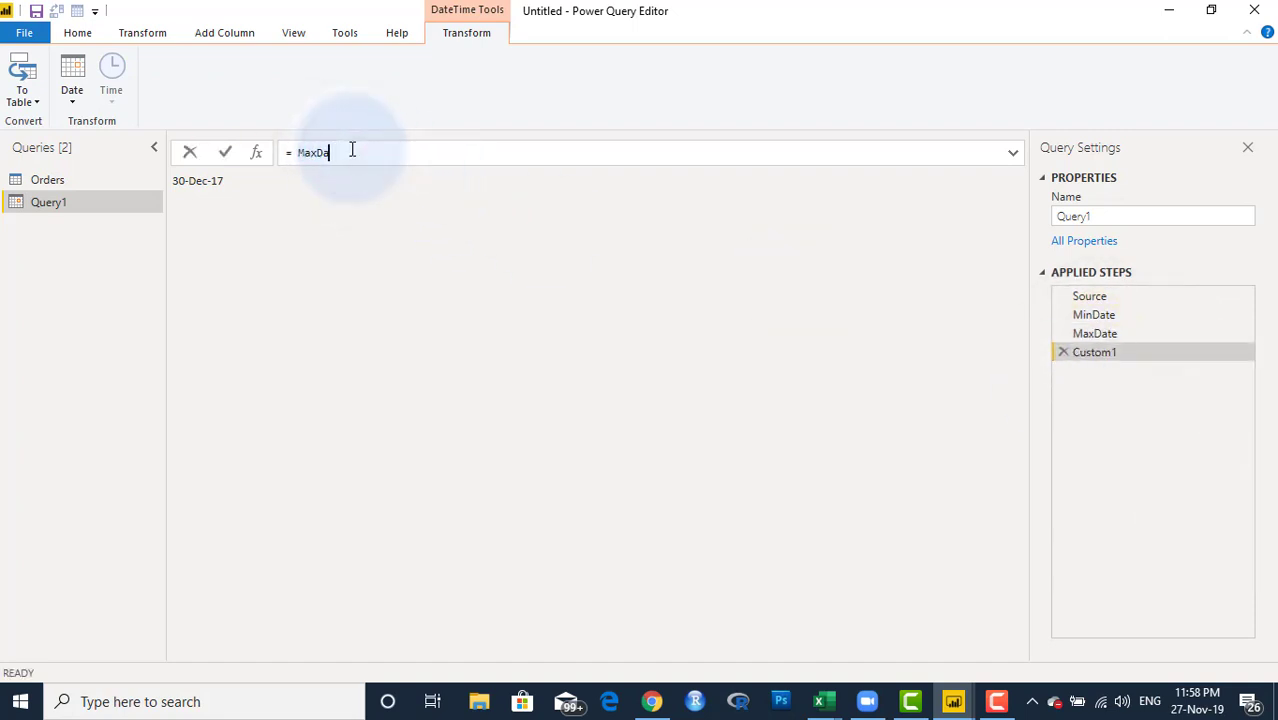
{"action": "type", "text": "Date - mi"}
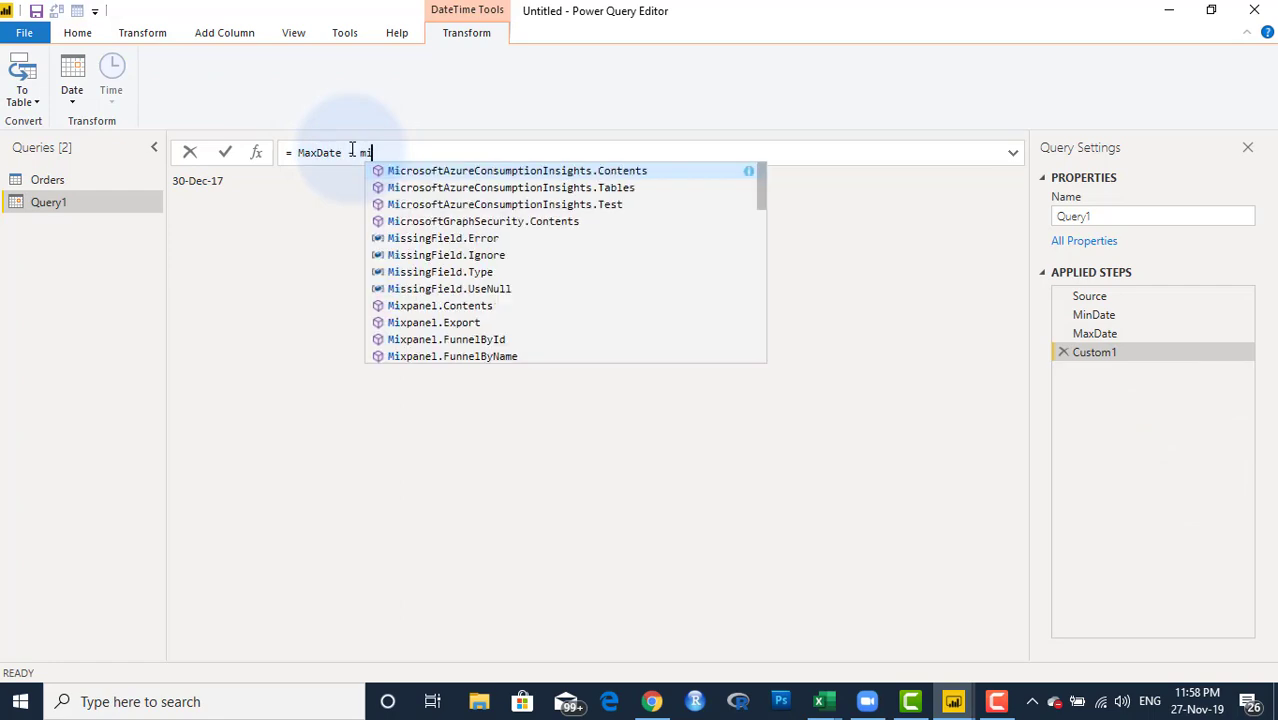
{"action": "type", "text": "nDate"}
{"action": "key", "text": "BackSpace"}
{"action": "key", "text": "BackSpace"}
{"action": "key", "text": "BackSpace"}
{"action": "key", "text": "BackSpace"}
{"action": "key", "text": "BackSpace"}
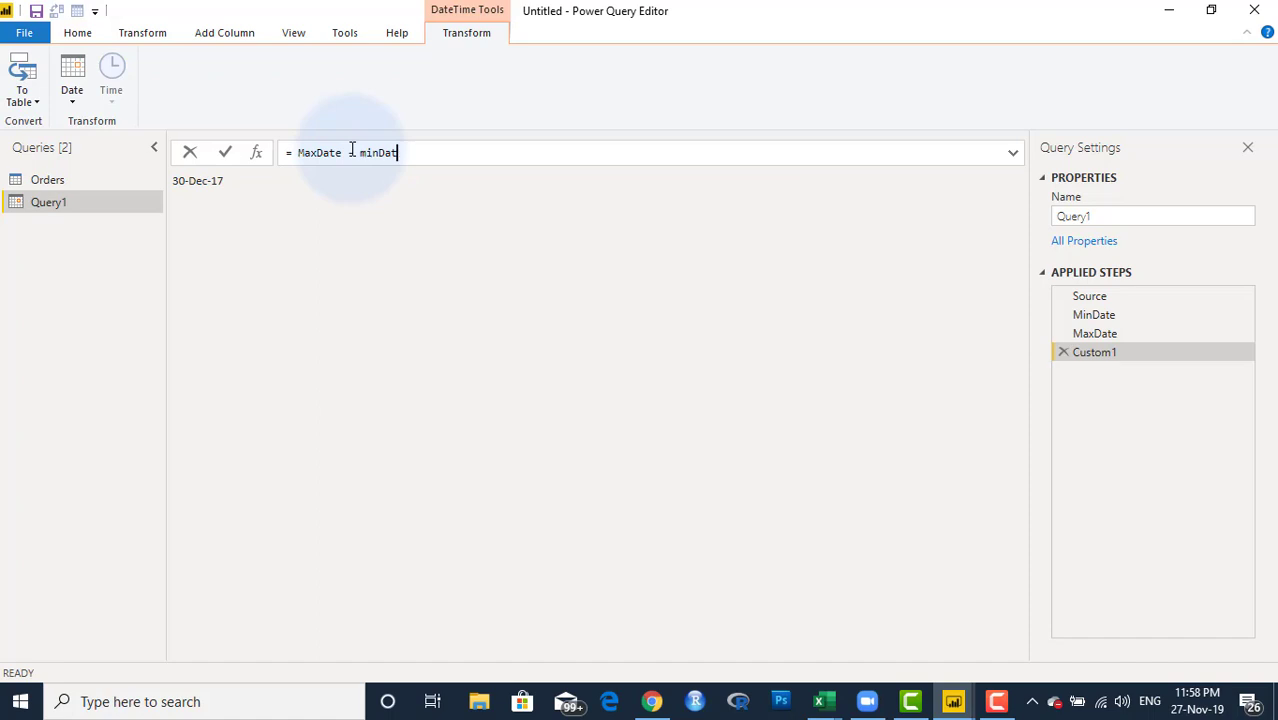
{"action": "key", "text": "BackSpace"}
{"action": "key", "text": "BackSpace"}
{"action": "type", "text": "Min"}
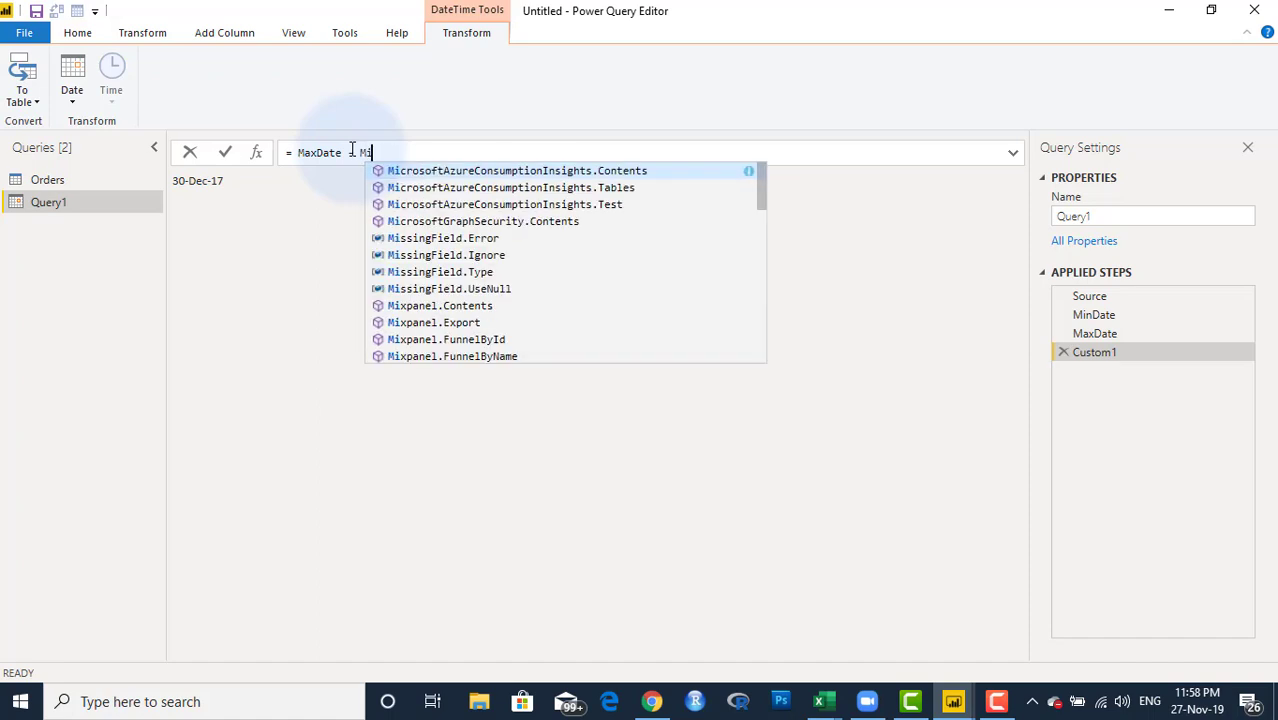
{"action": "type", "text": "Date"}
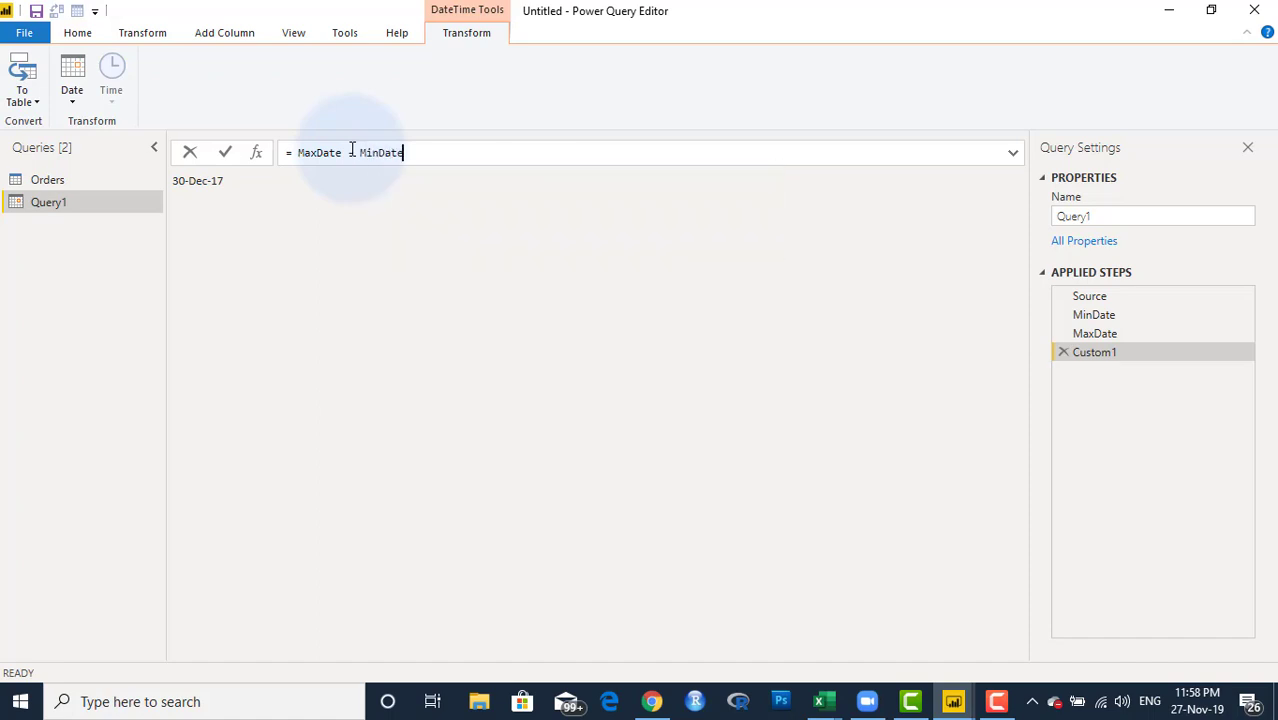
{"action": "key", "text": "Return"}
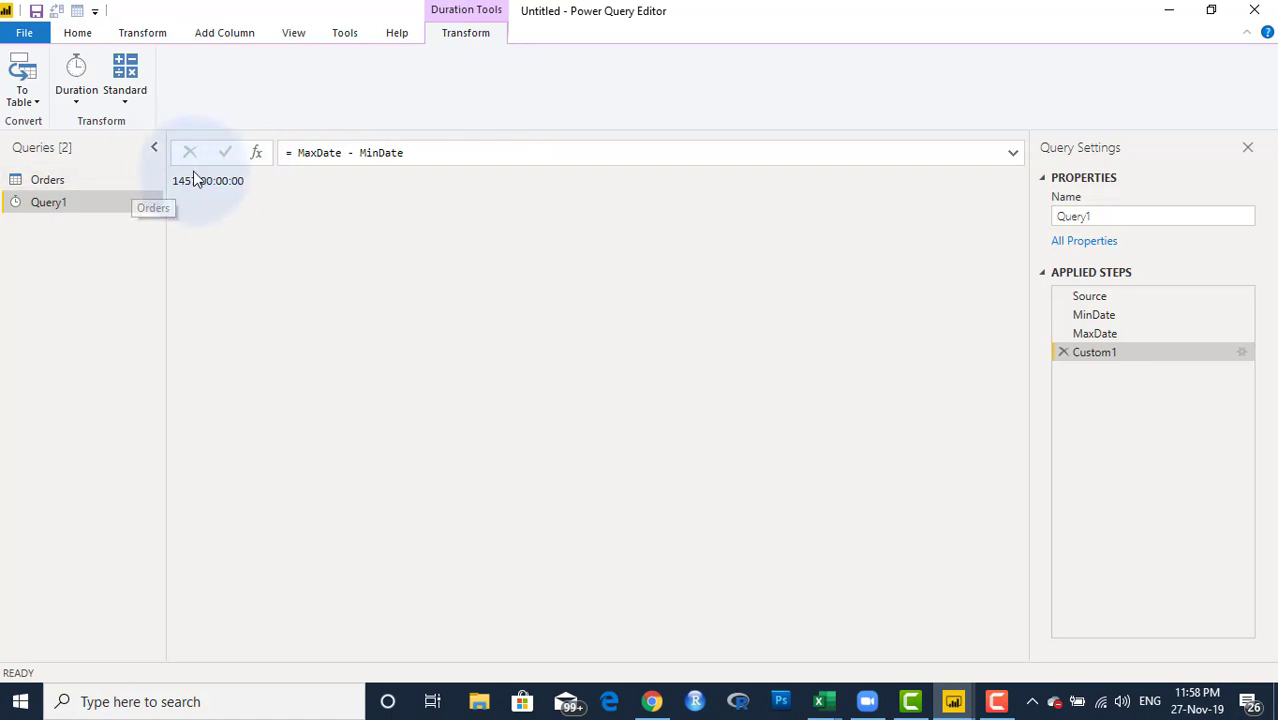
Extract the days from the date span and add 1, giving the formula = Duration.Days(Custom1) + 1.
{"action": "left_click", "coordinate": [76, 103]}
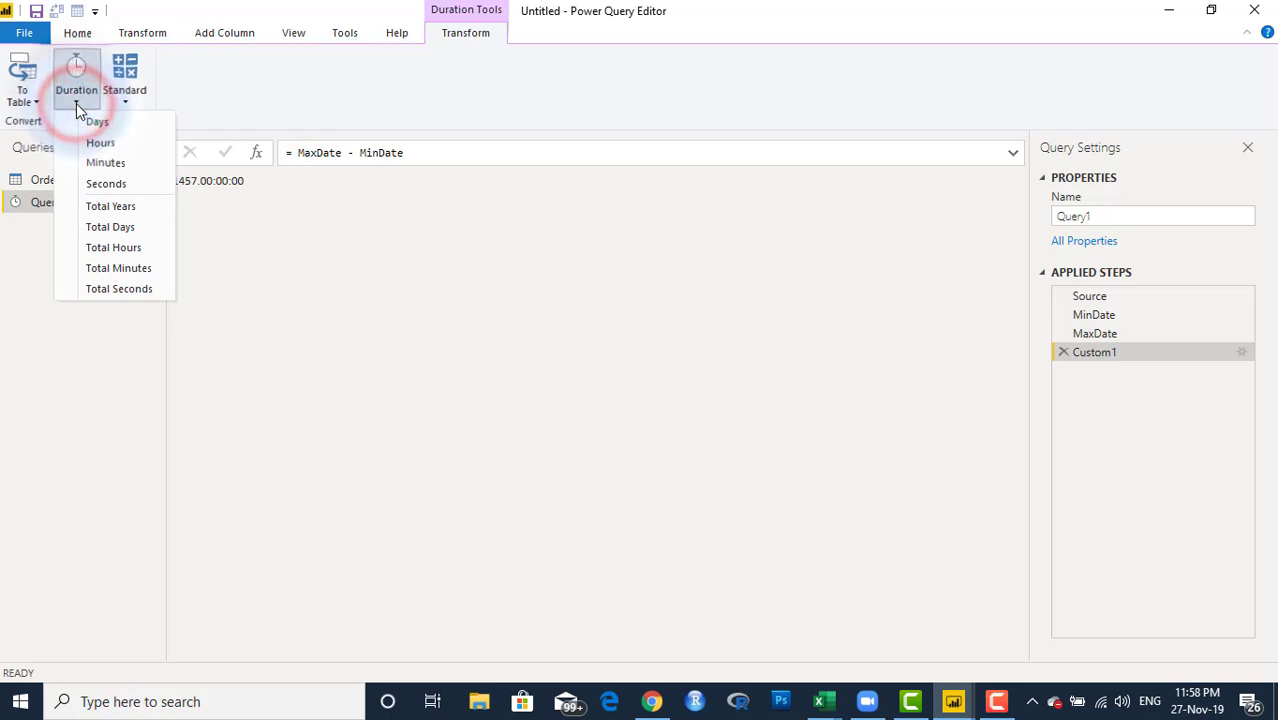
{"action": "left_click", "coordinate": [92, 124]}
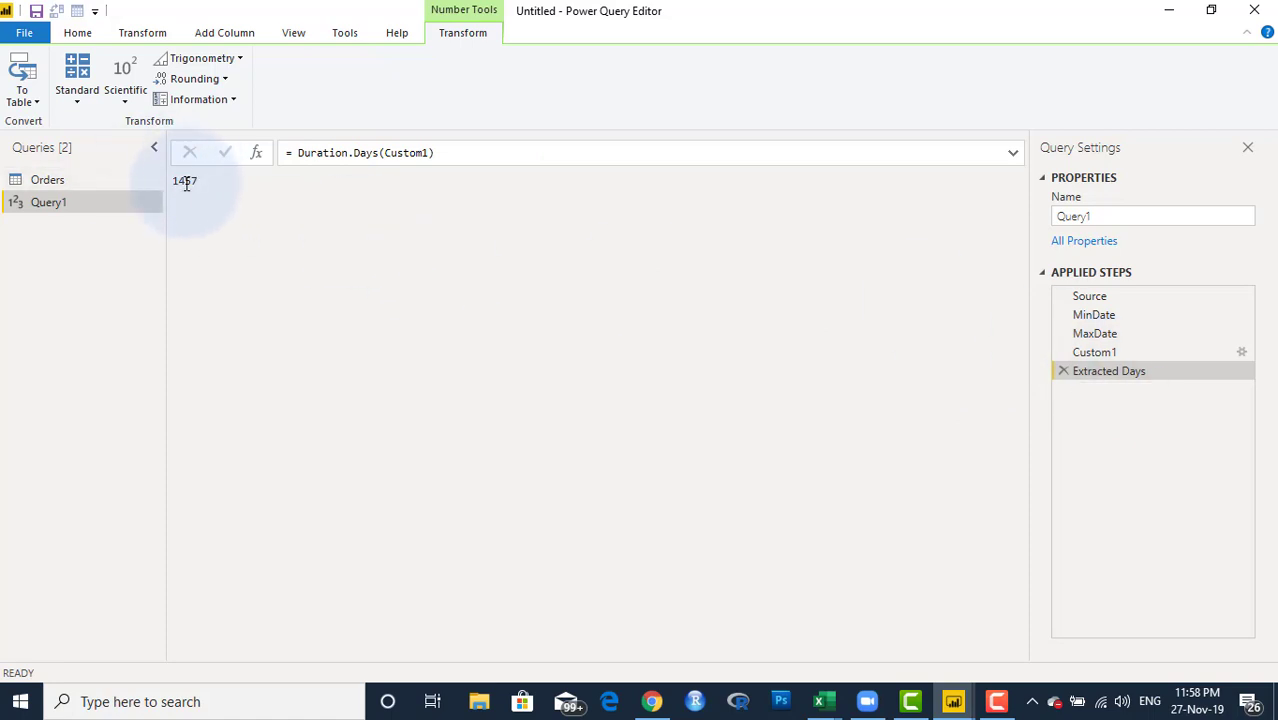
{"action": "left_click", "coordinate": [451, 152]}
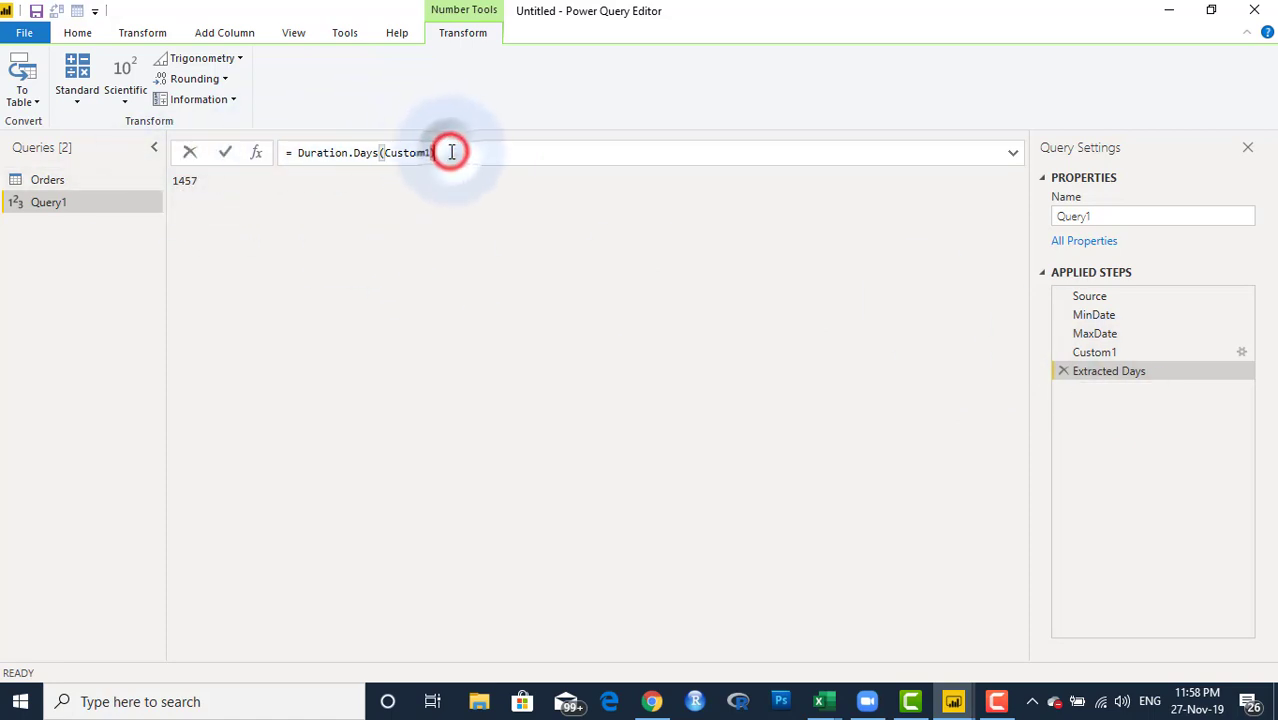
{"action": "type", "text": "+"}
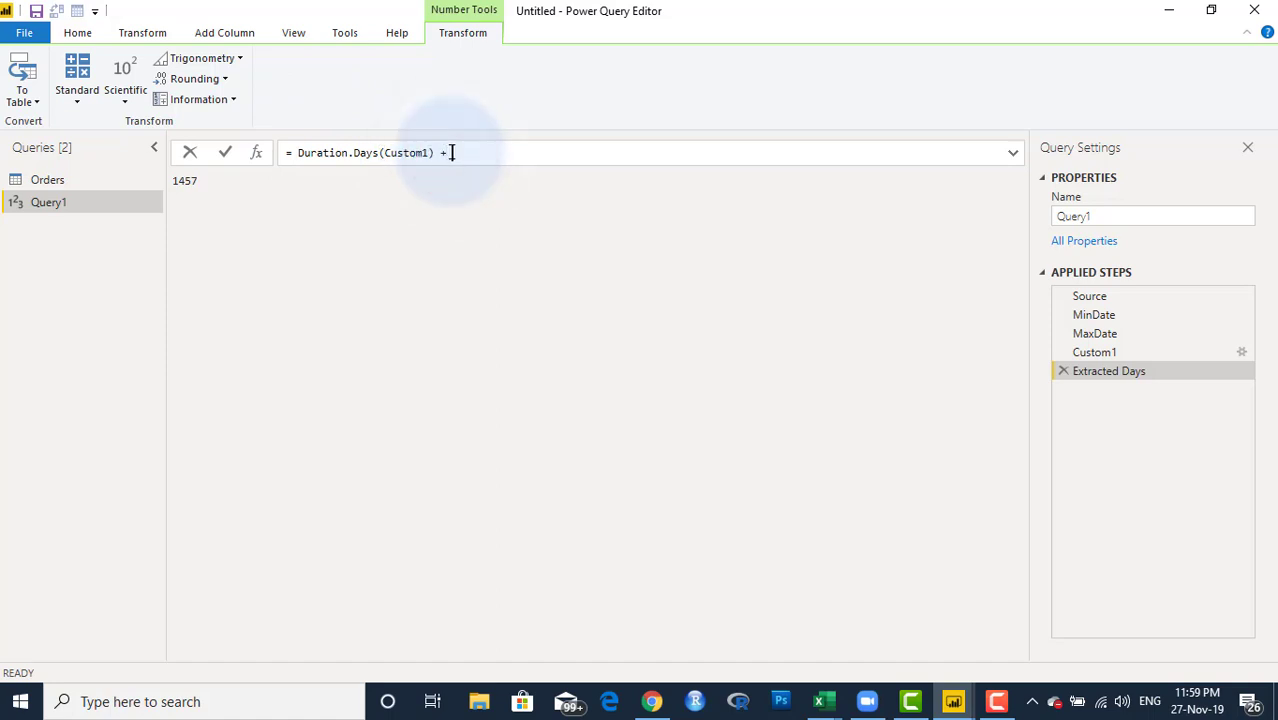
{"action": "type", "text": " 1"}
{"action": "key", "text": "Return"}
Rename the Extracted Days step as Days.
{"action": "right_click", "coordinate": [1125, 378]}
{"action": "left_click", "coordinate": [1164, 410]}
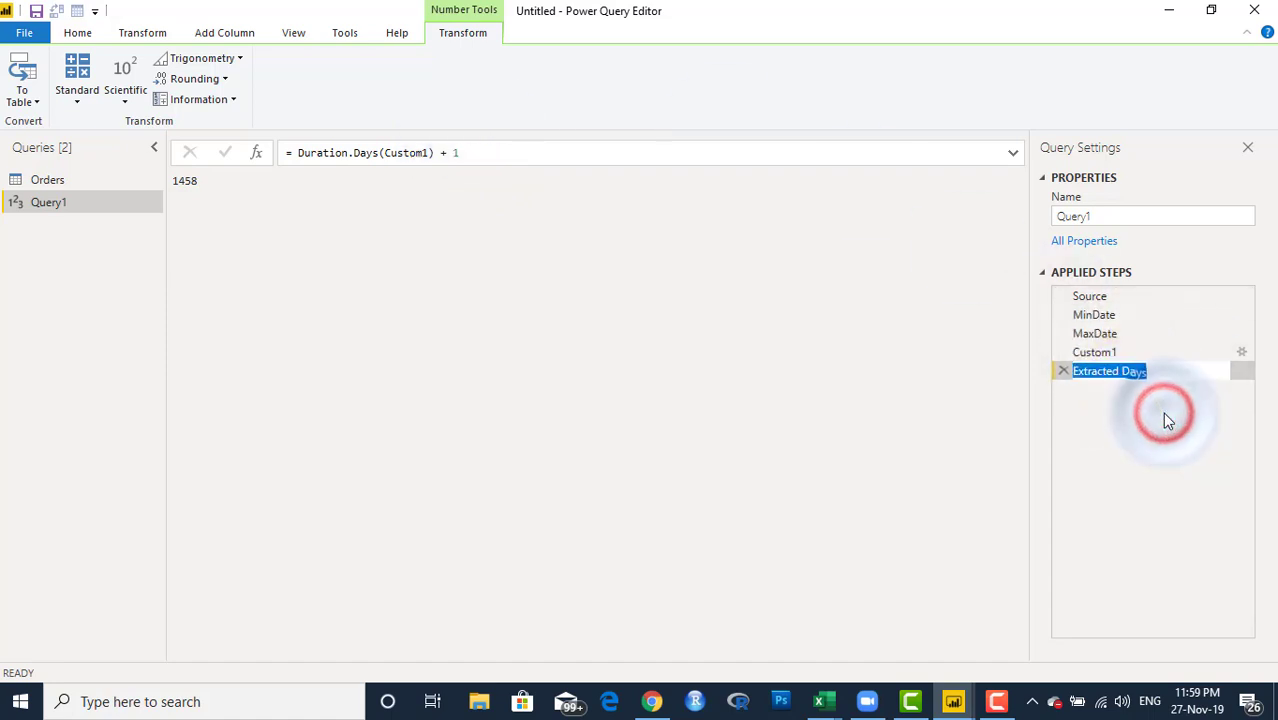
{"action": "type", "text": "Days"}
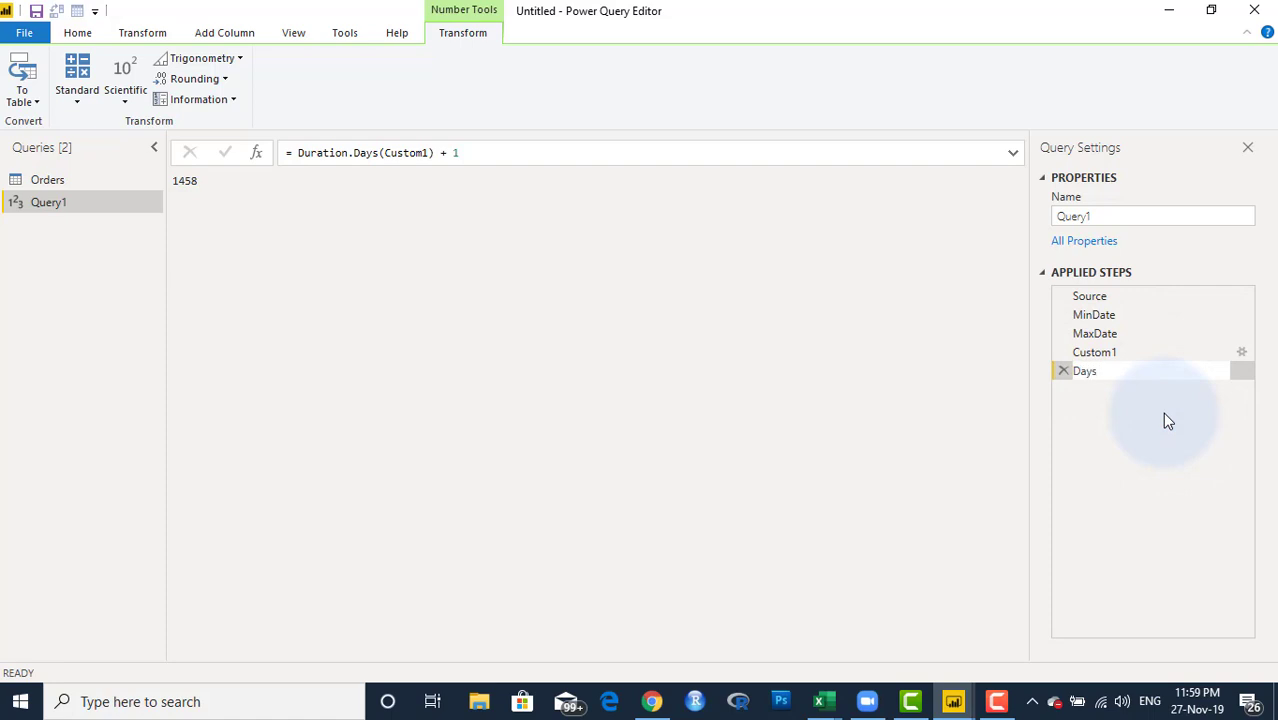
{"action": "key", "text": "Return"}
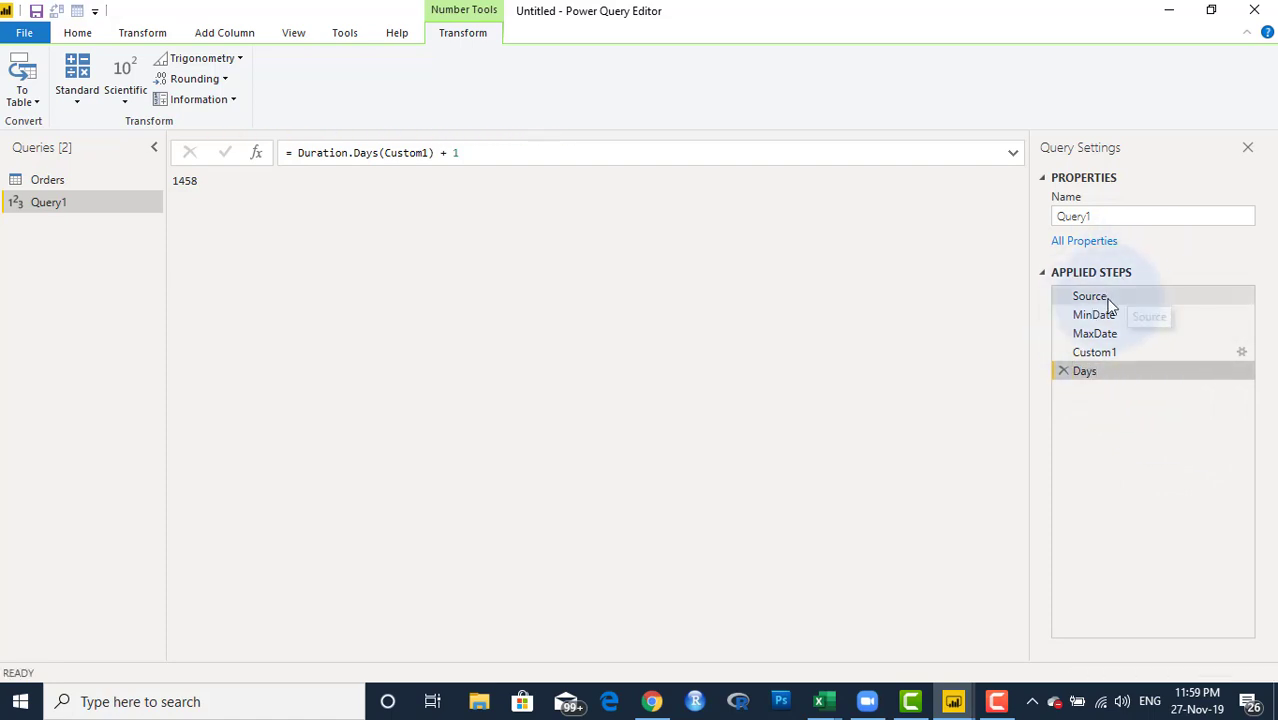
Insert a step after Days and replace its formula with the one-day duration 1.00:00:00.
{"action": "right_click", "coordinate": [1086, 370]}
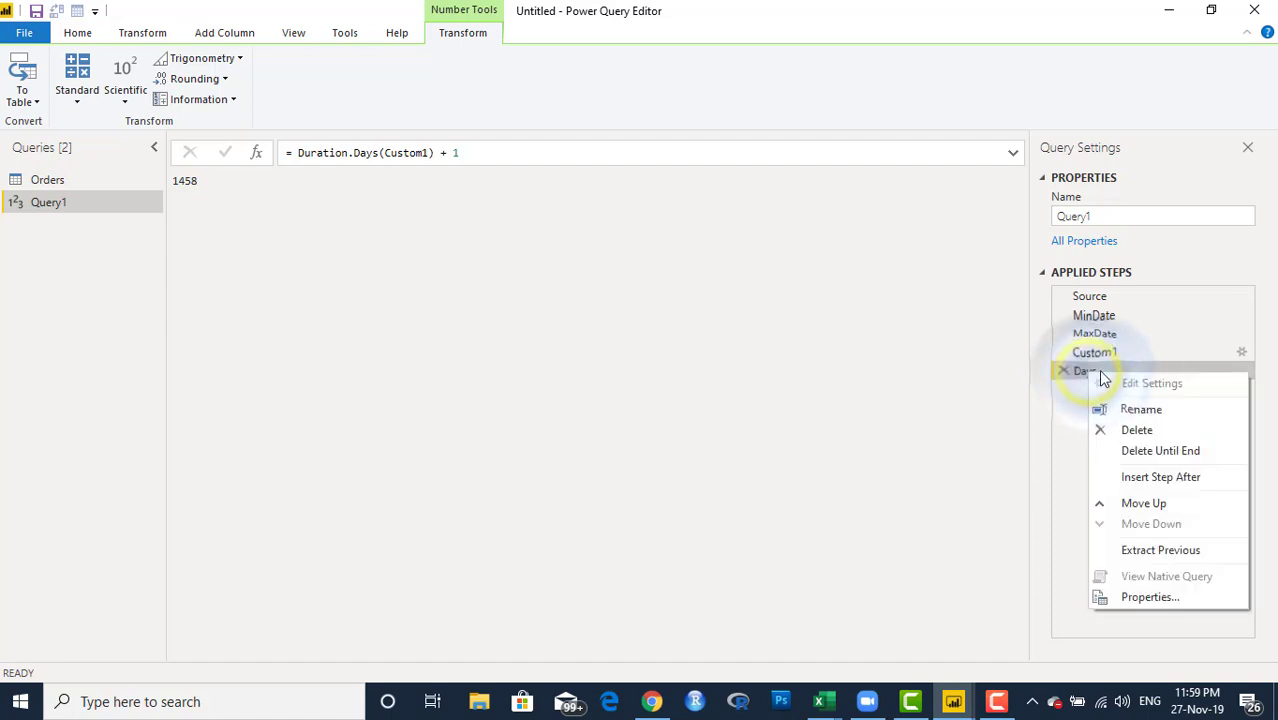
{"action": "left_click", "coordinate": [1144, 476]}
{"action": "left_click", "coordinate": [354, 155]}
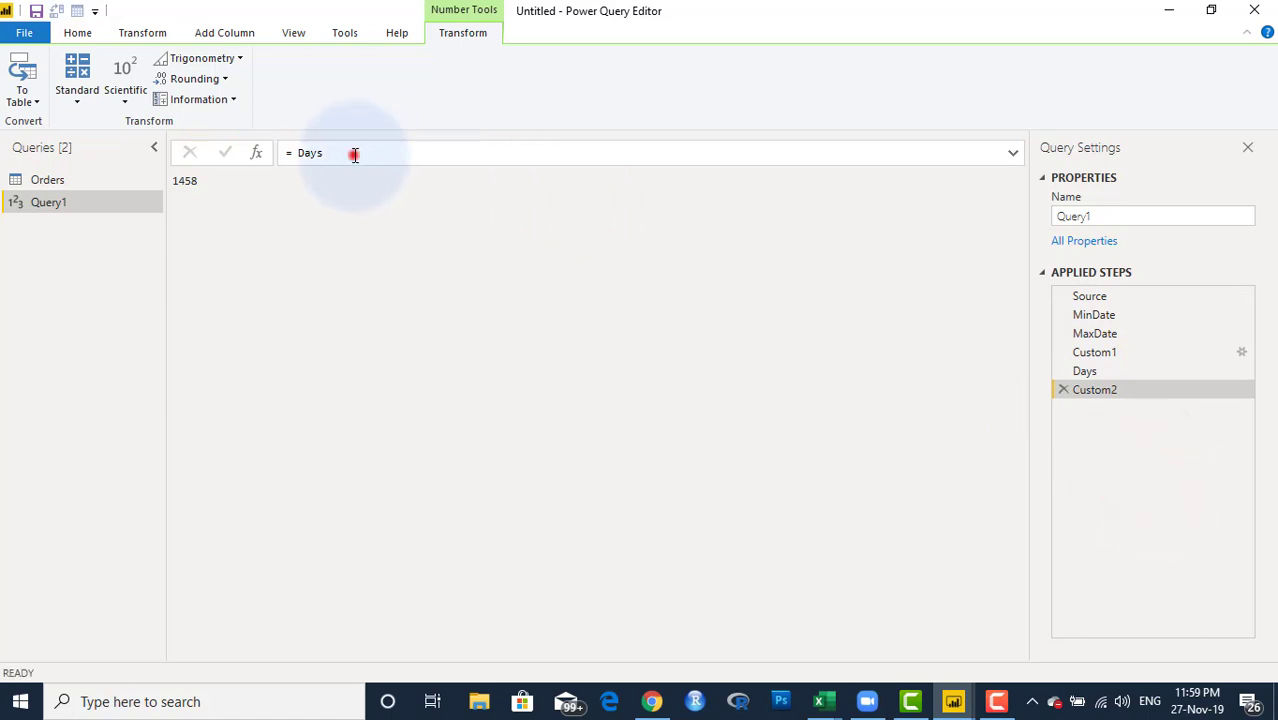
{"action": "left_click_drag", "start_coordinate": [312, 150], "coordinate": [280, 148]}
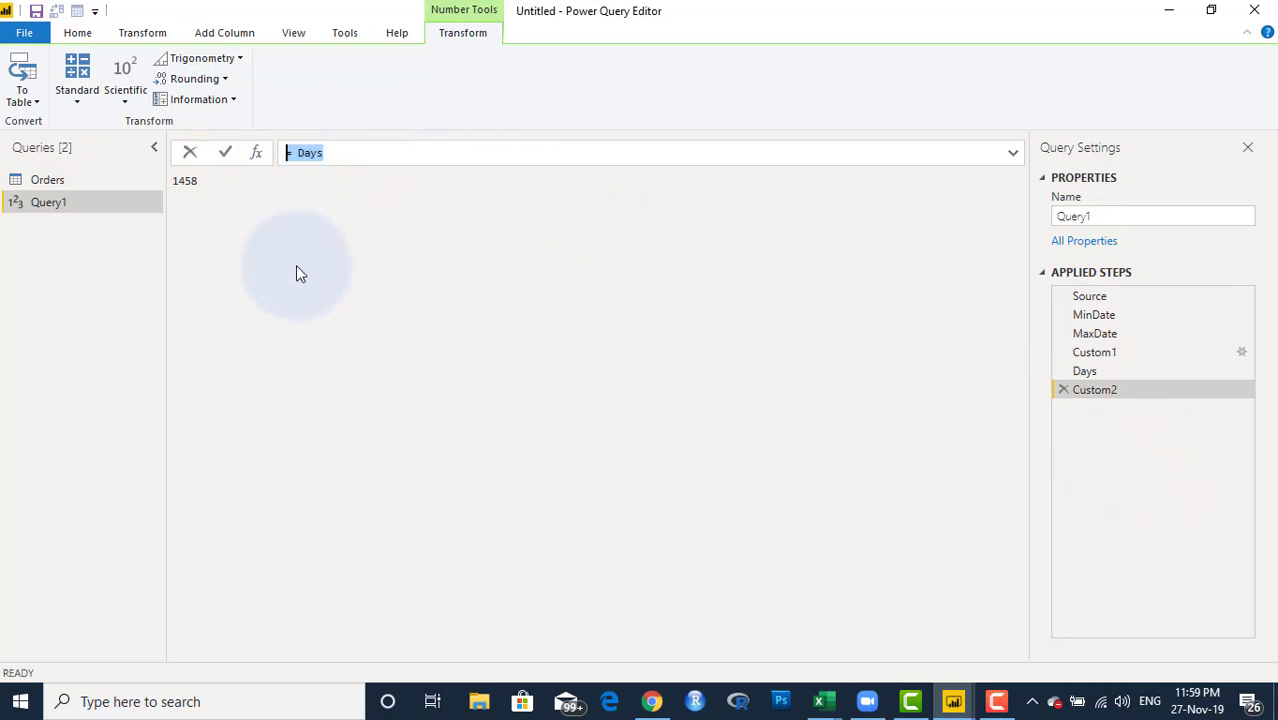
{"action": "type", "text": "1.00:00:00"}
{"action": "key", "text": "Return"}
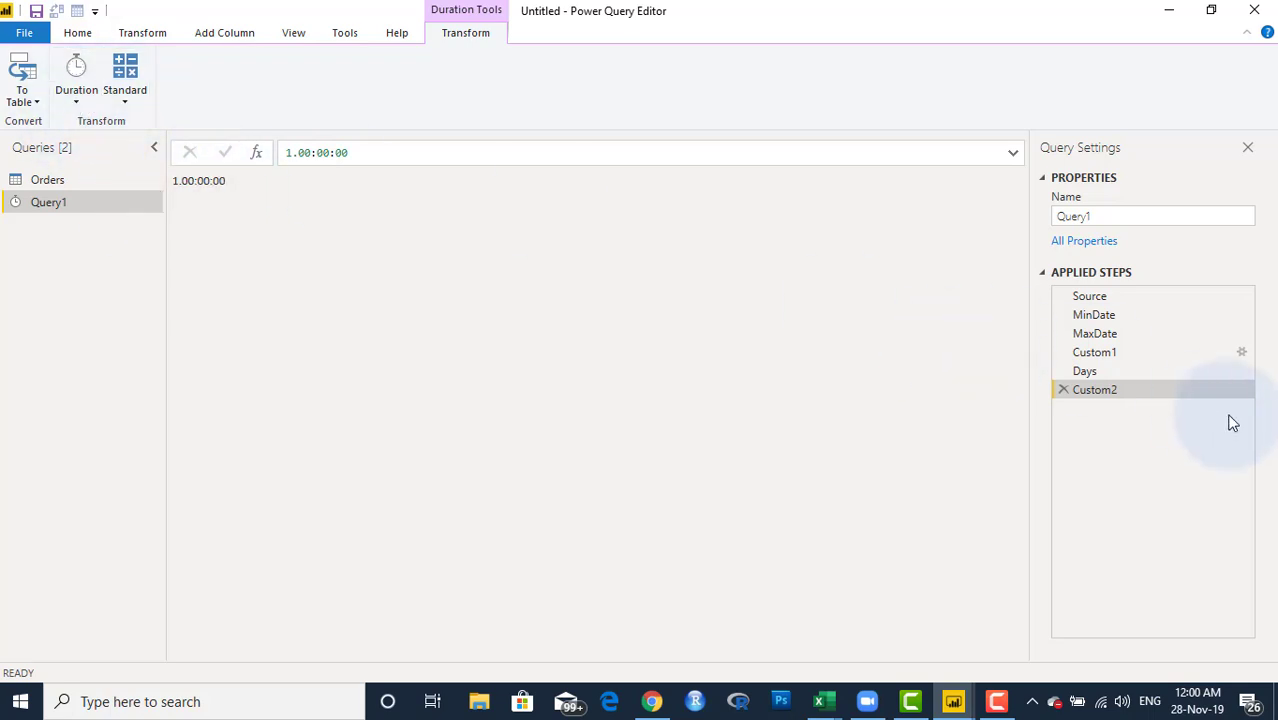
Rename the one-day duration step as Duration.
{"action": "right_click", "coordinate": [1121, 393]}
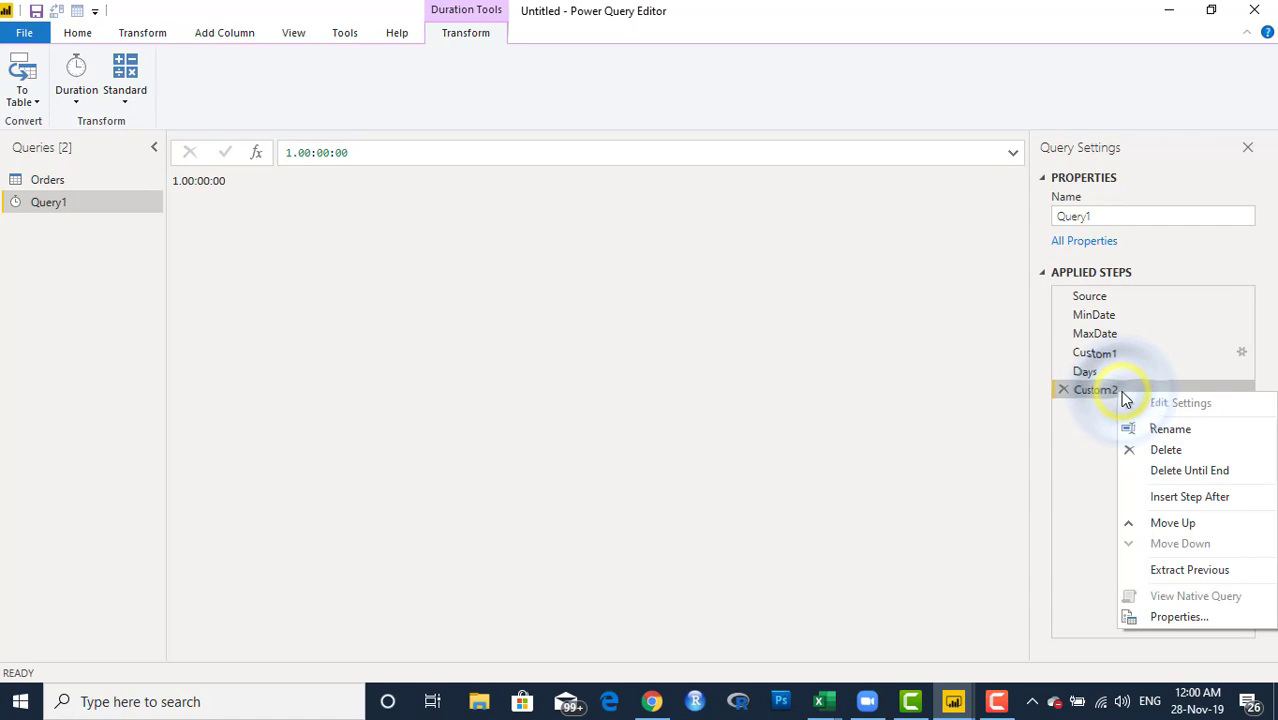
{"action": "left_click", "coordinate": [1163, 429]}
{"action": "type", "text": "Dur"}
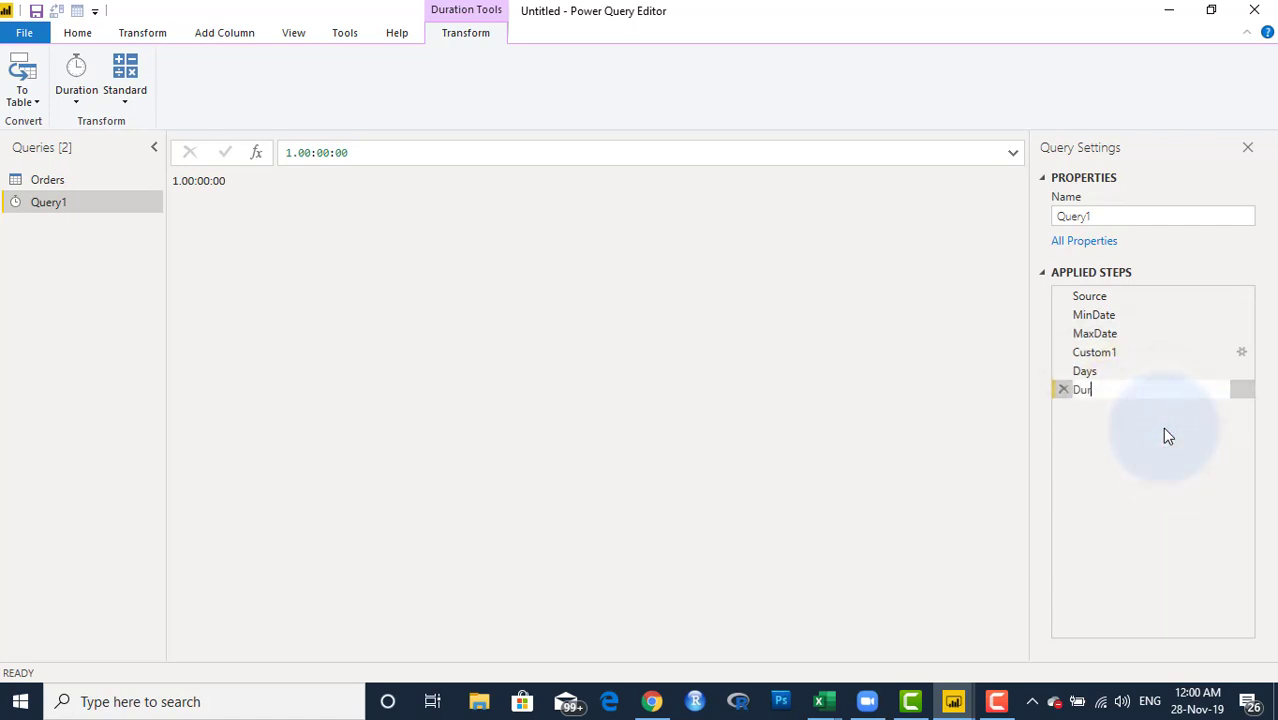
{"action": "type", "text": "ation"}
{"action": "key", "text": "Return"}
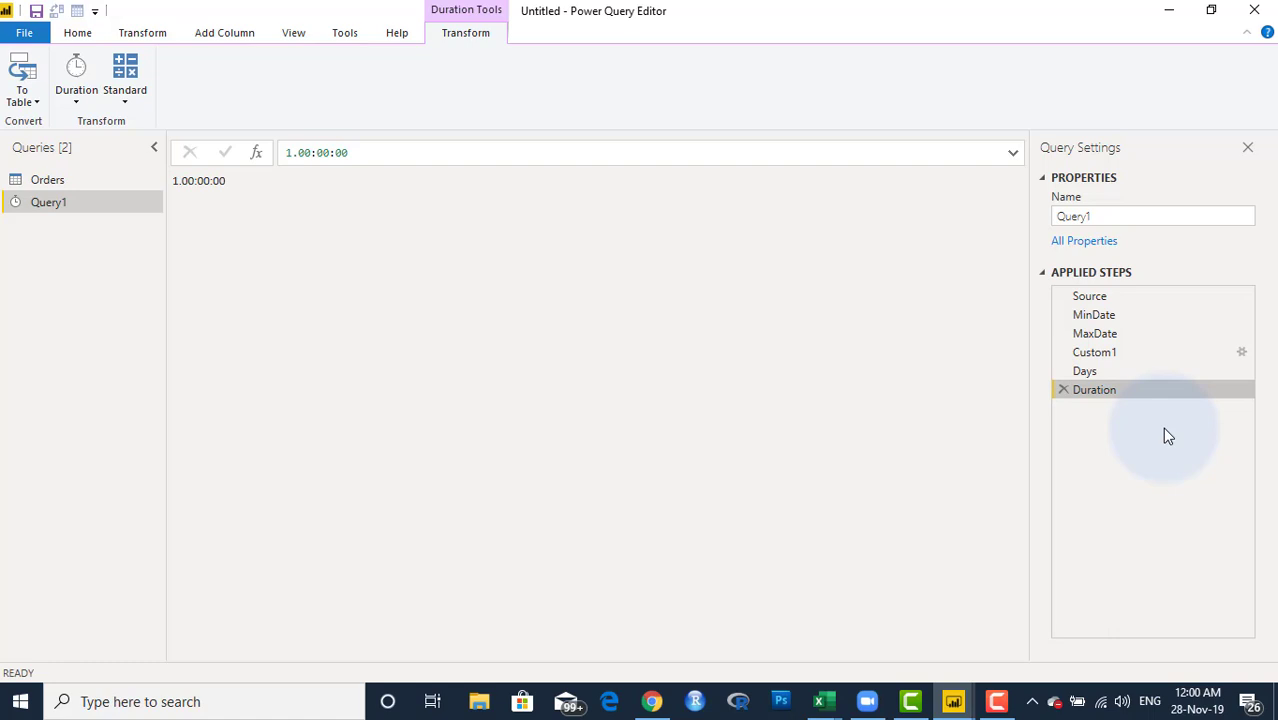
Insert a step after Duration and replace its formula reference with a call to the List.Dates function.
{"action": "right_click", "coordinate": [1110, 398]}
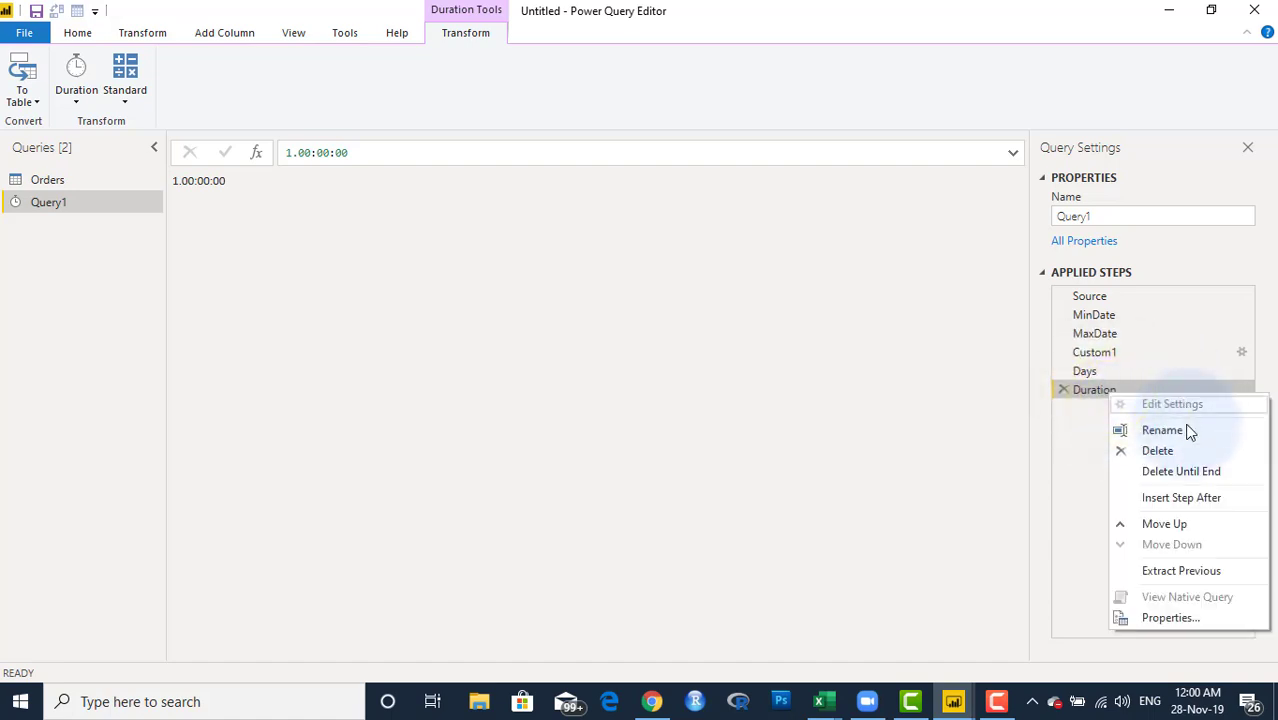
{"action": "left_click", "coordinate": [1175, 498]}
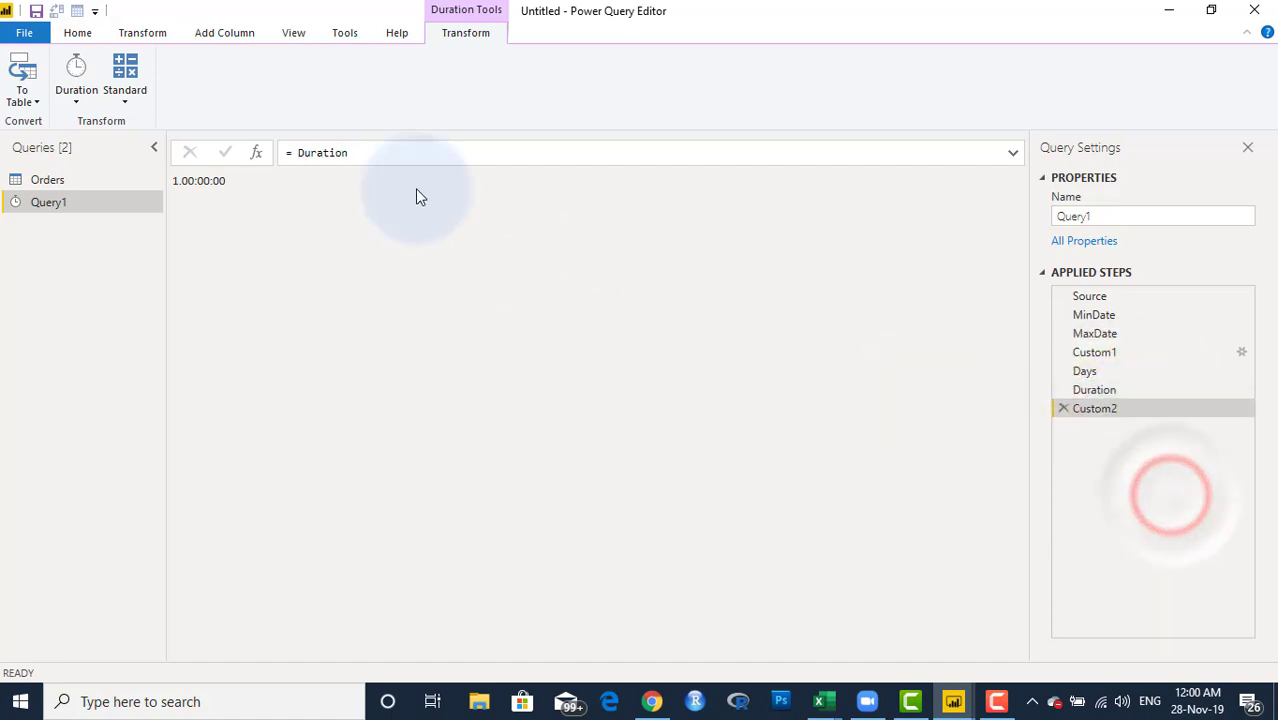
{"action": "left_click", "coordinate": [358, 152]}
{"action": "key", "text": "BackSpace"}
{"action": "key", "text": "BackSpace"}
{"action": "key", "text": "BackSpace"}
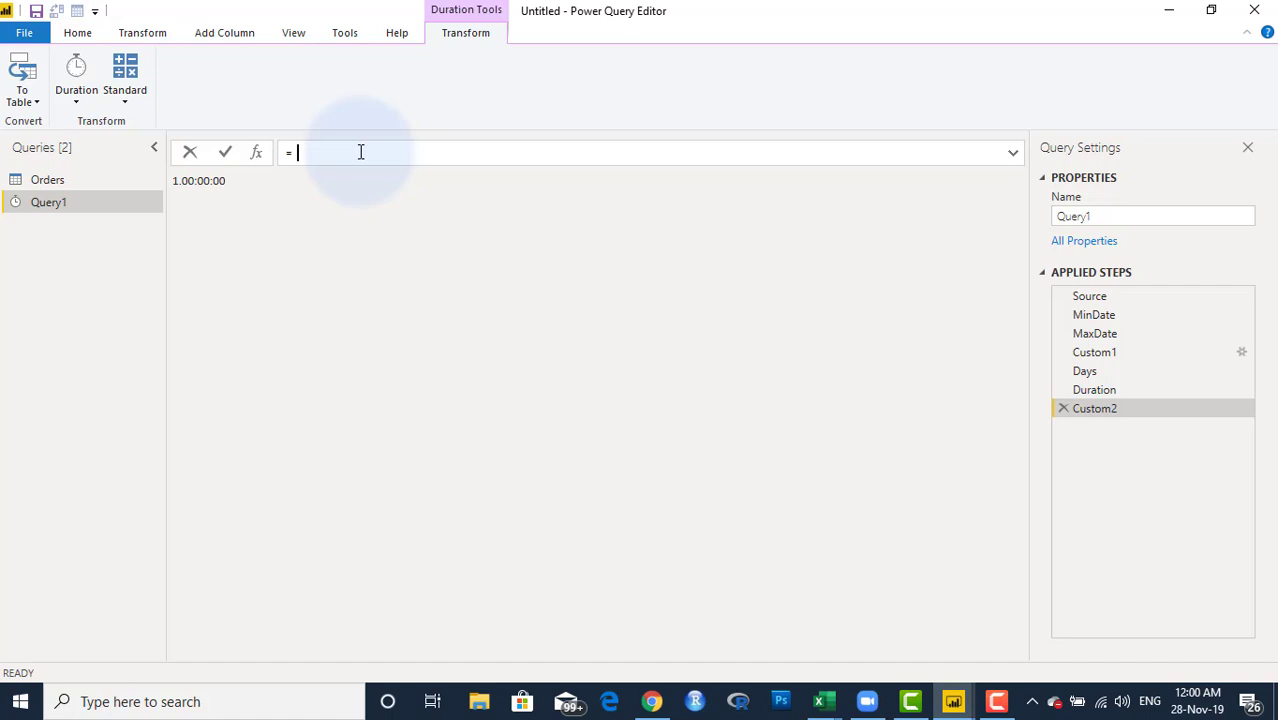
{"action": "type", "text": "List"}
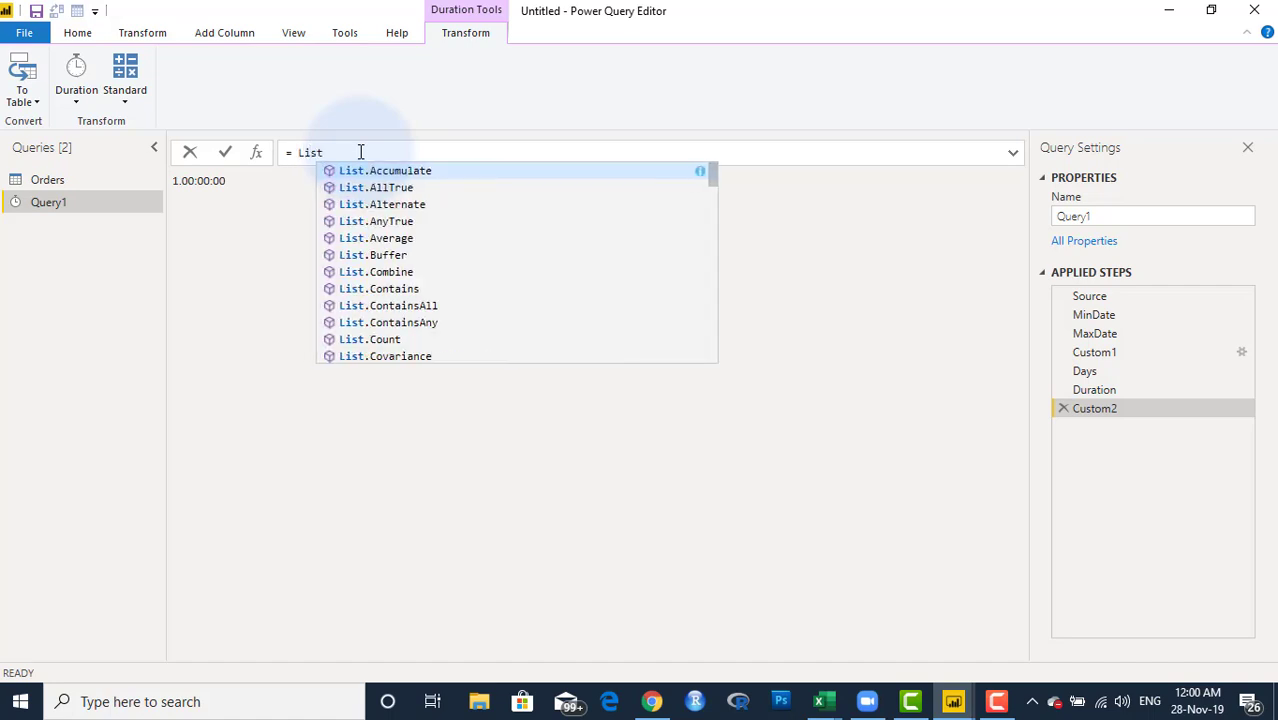
{"action": "type", "text": ".Dat"}
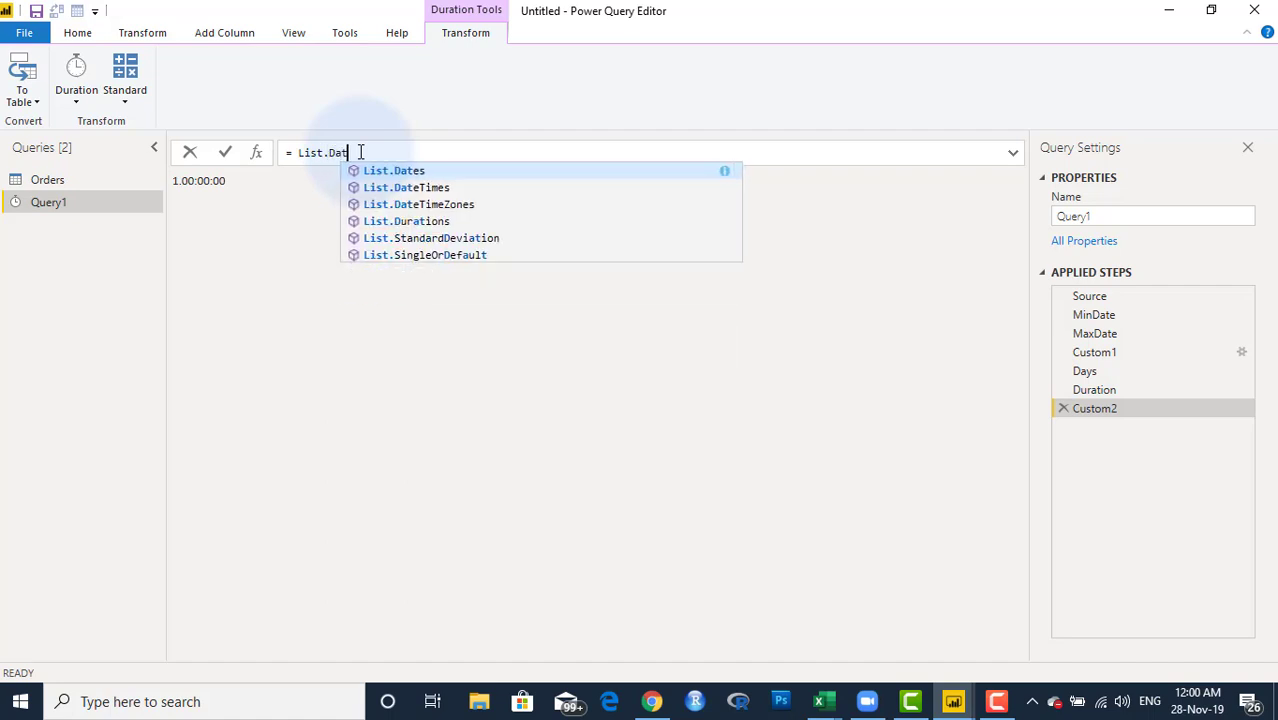
{"action": "type", "text": "es"}
{"action": "key", "text": "Escape"}
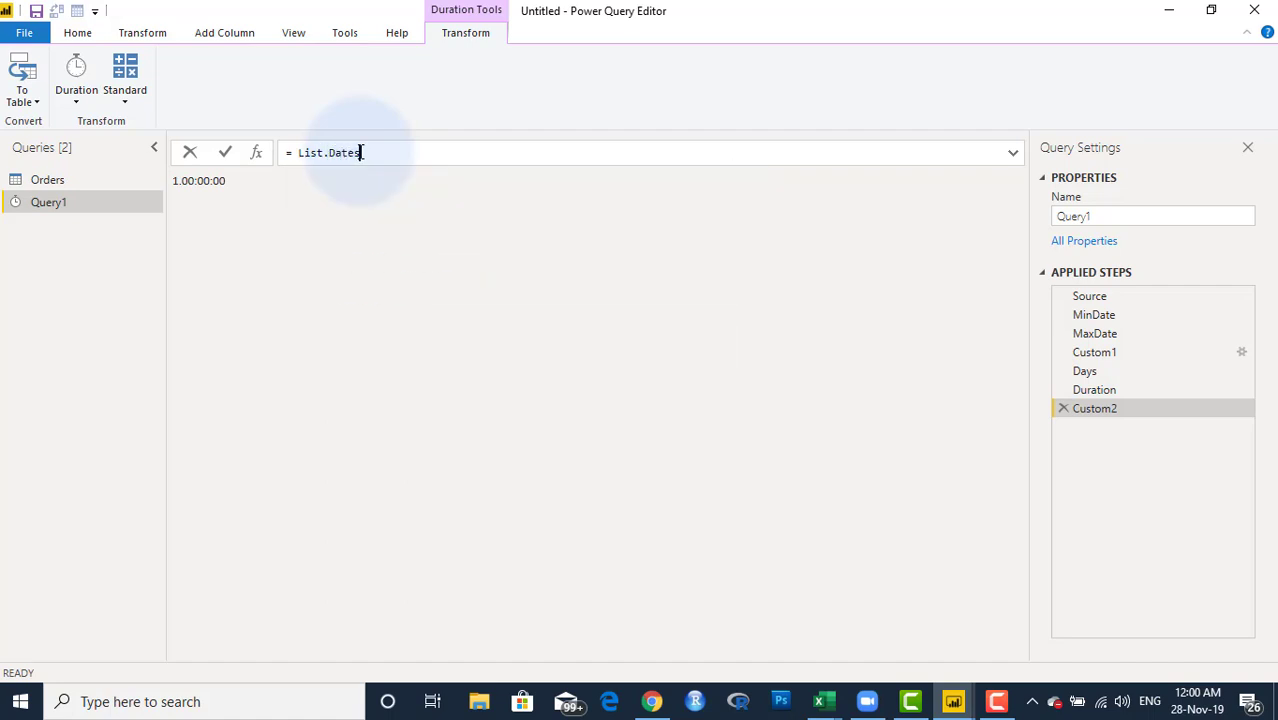
{"action": "type", "text": "("}
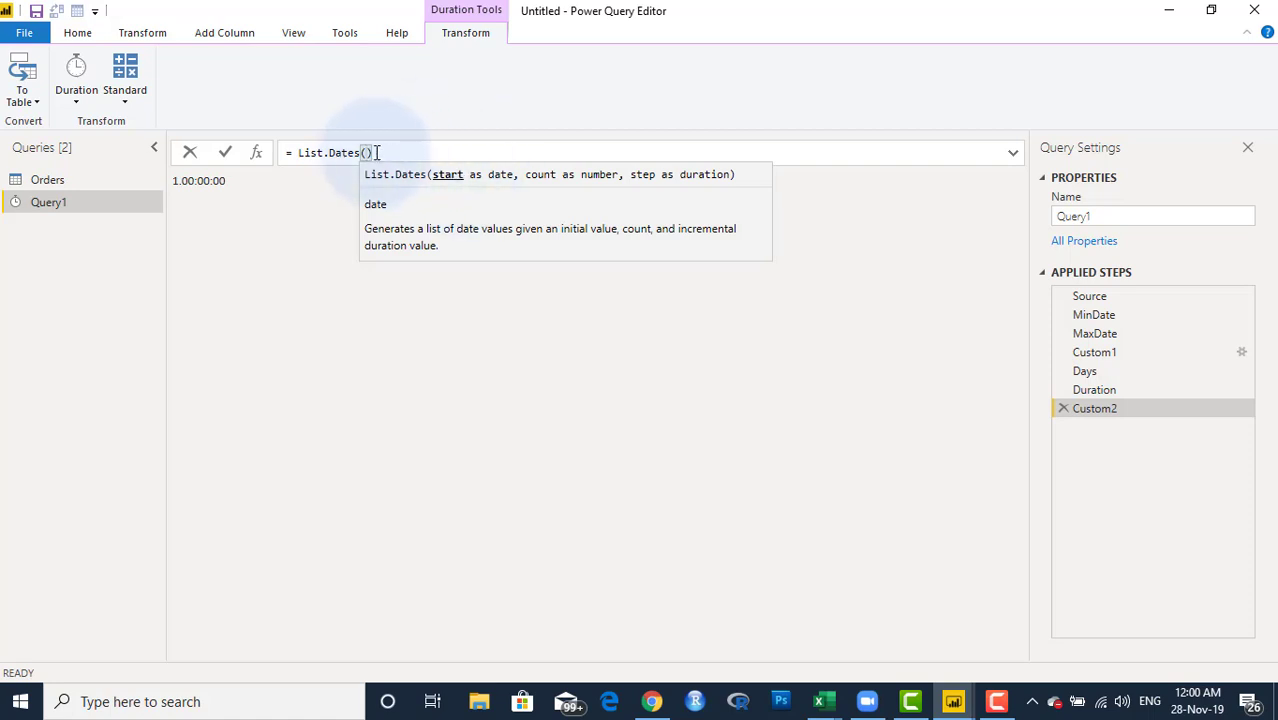
Complete the List.Dates call with MinDate as start, Days as count and Duration as step, and apply the formula.
{"action": "type", "text": "Min"}
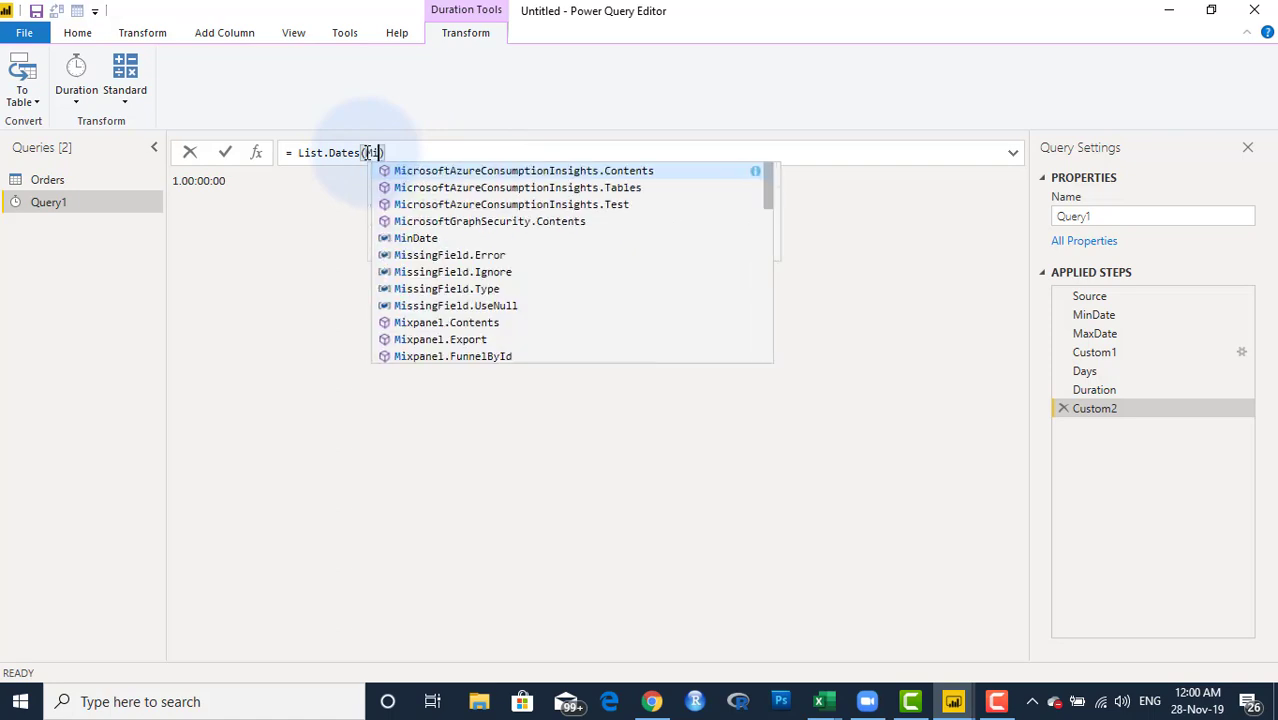
{"action": "type", "text": "Date"}
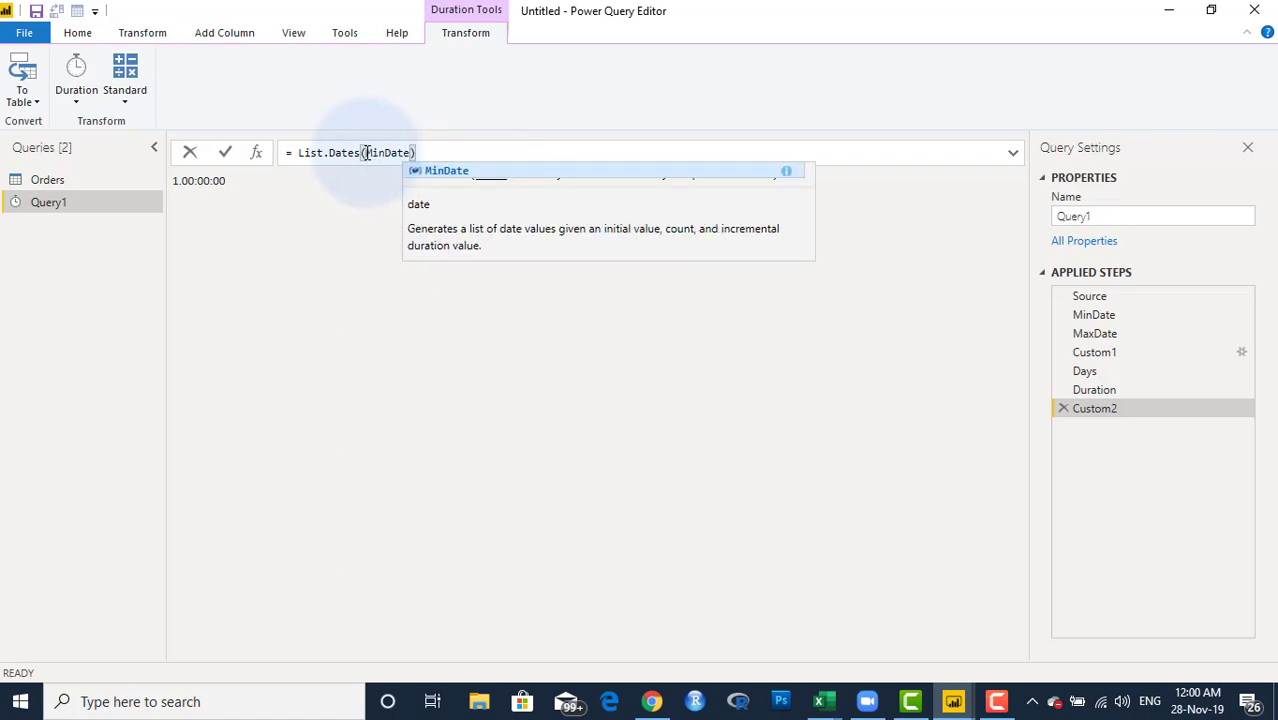
{"action": "type", "text": ","}
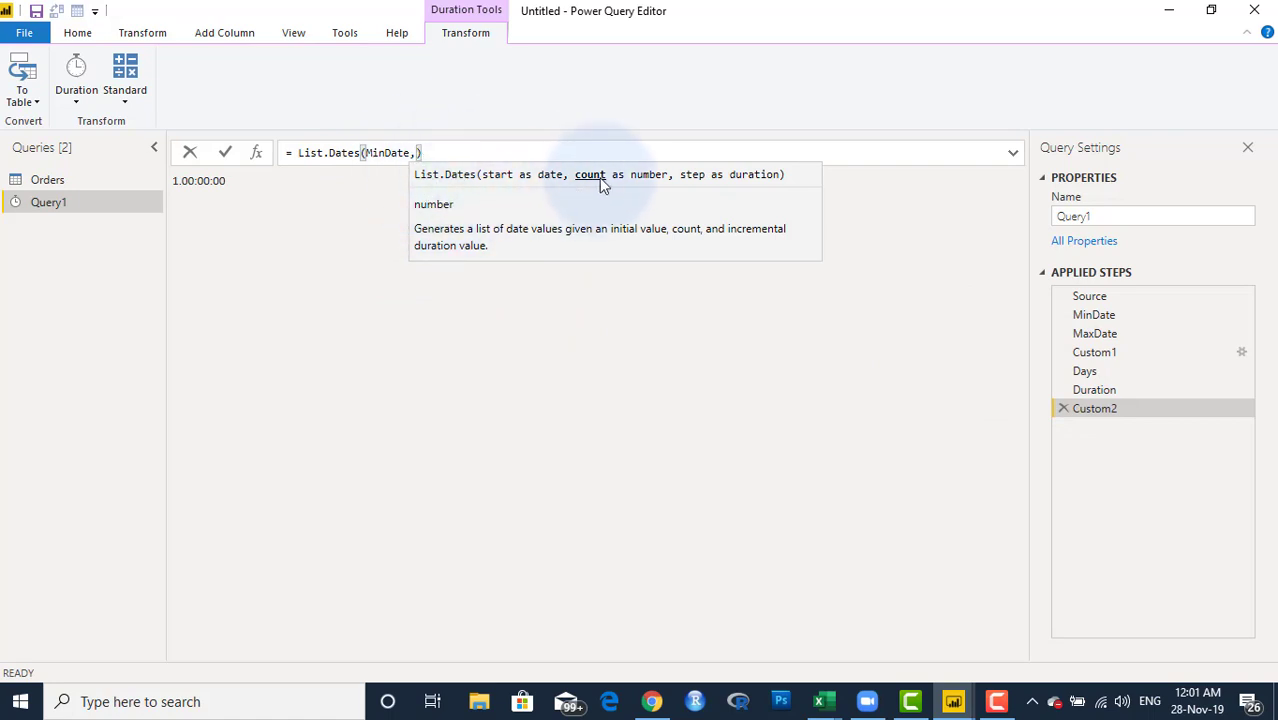
{"action": "type", "text": "Days"}
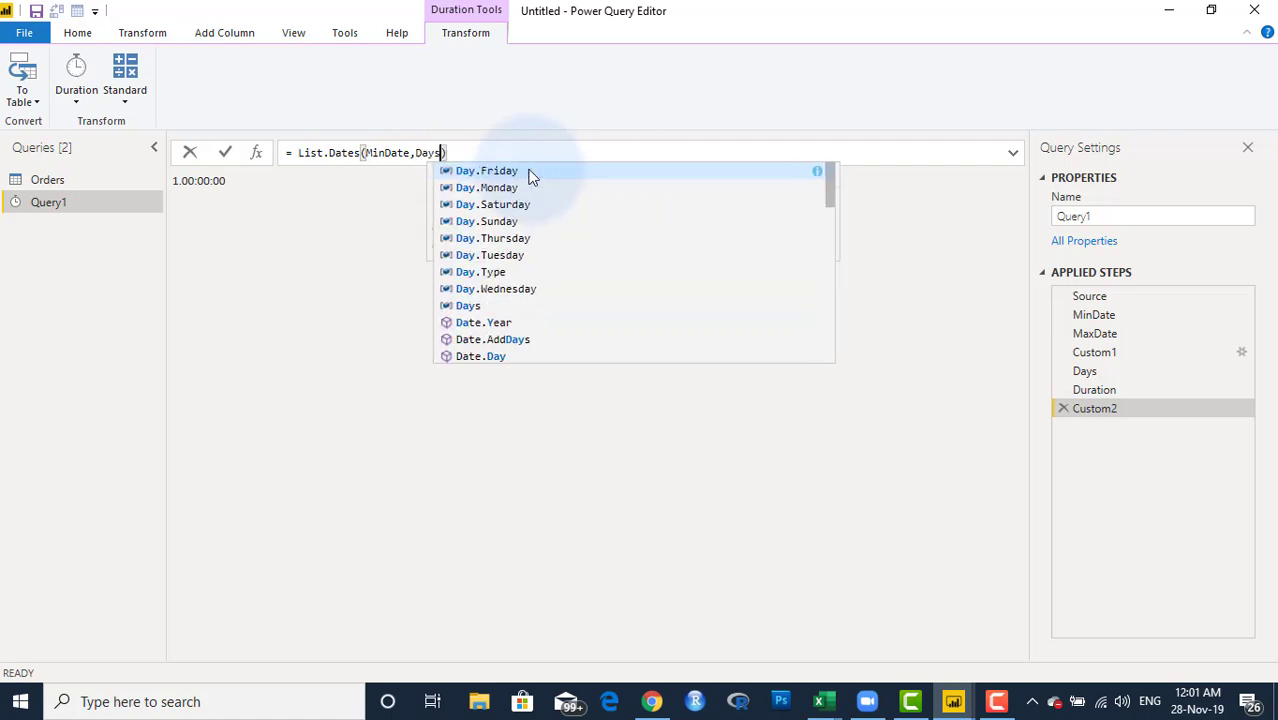
{"action": "type", "text": ","}
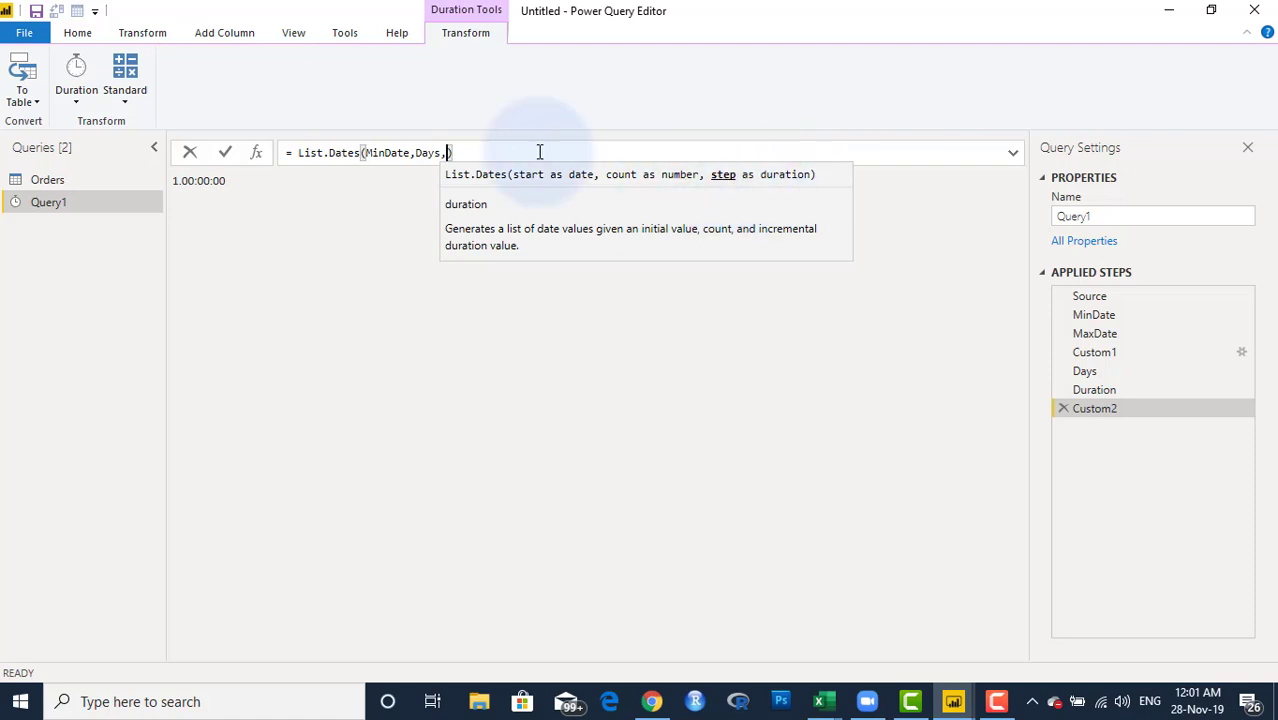
{"action": "mouse_move", "coordinate": [375, 160]}
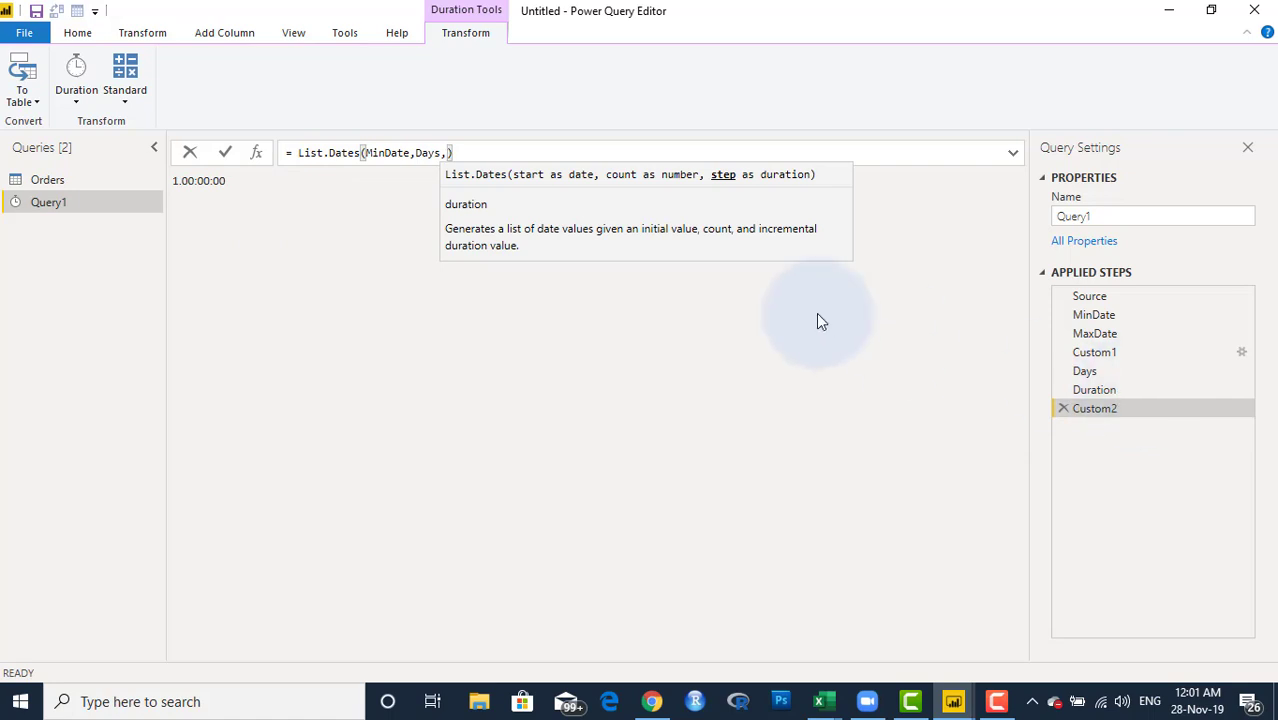
{"action": "type", "text": "Durat"}
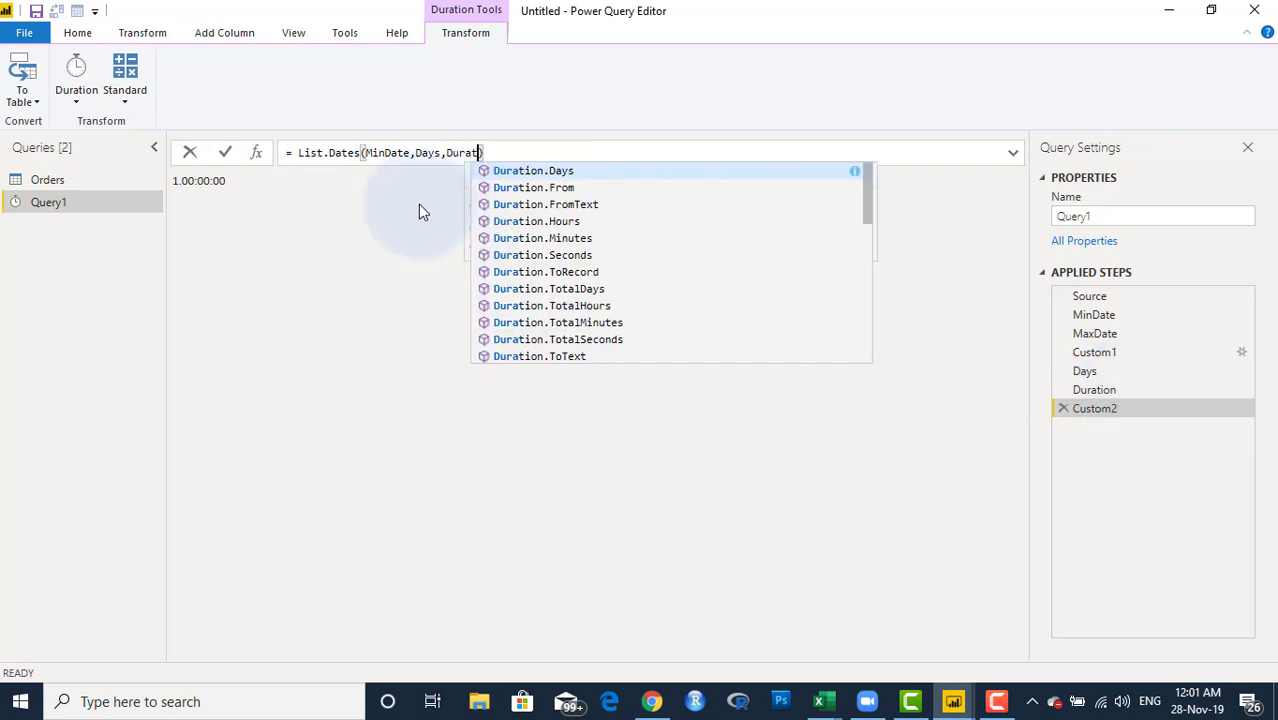
{"action": "type", "text": "ion"}
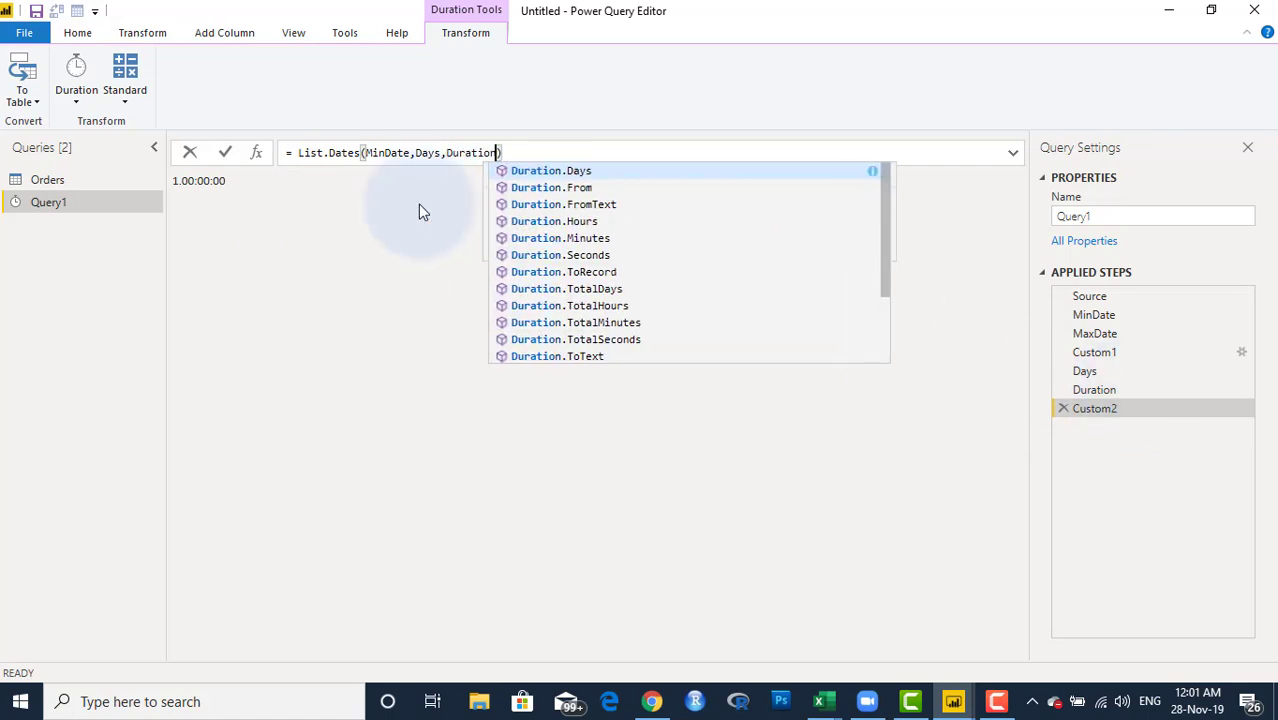
{"action": "left_click", "coordinate": [520, 148]}
{"action": "key", "text": "Return"}
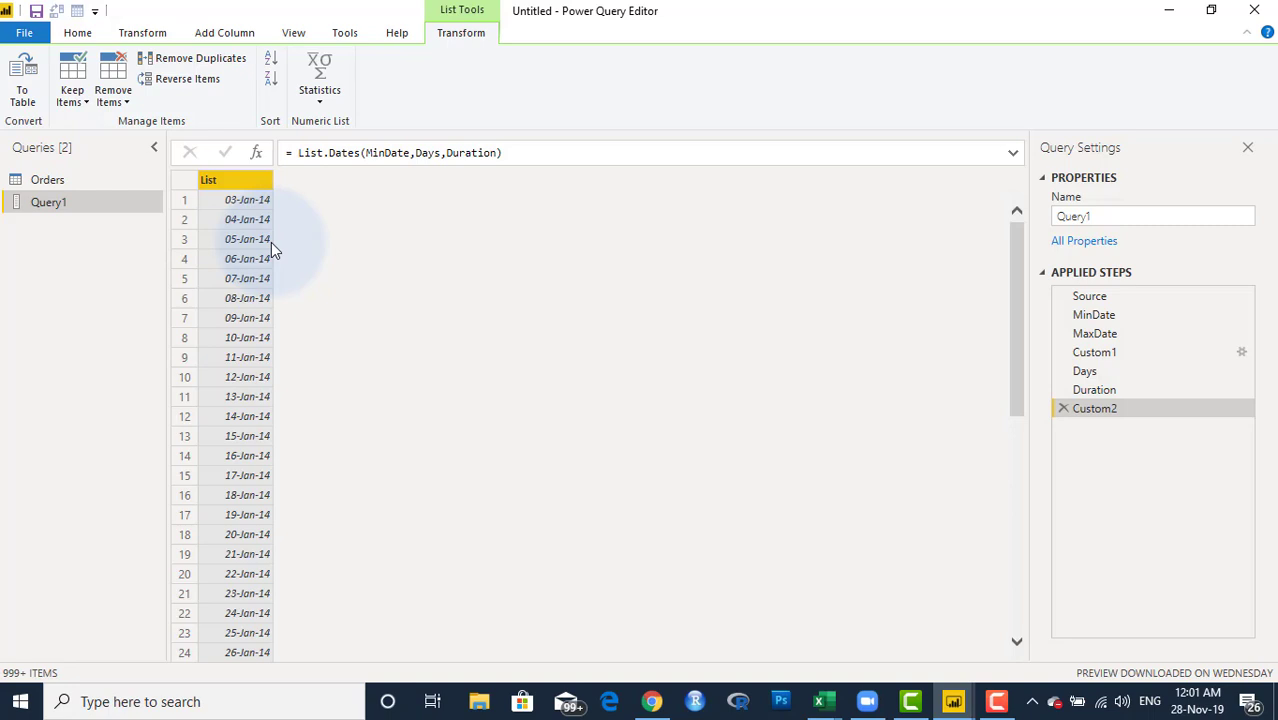
Convert the date list to a table without a delimiter and set Column1's data type to Date.
{"action": "left_click", "coordinate": [25, 83]}
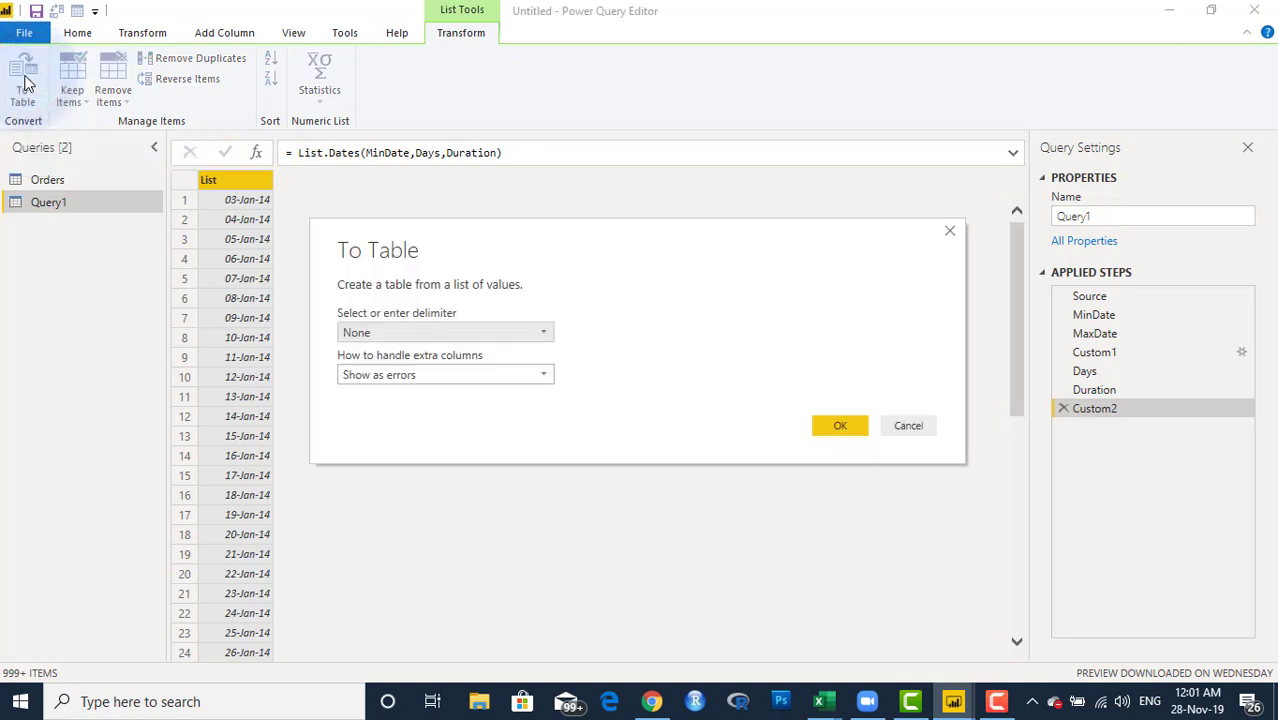
{"action": "left_click", "coordinate": [839, 426]}
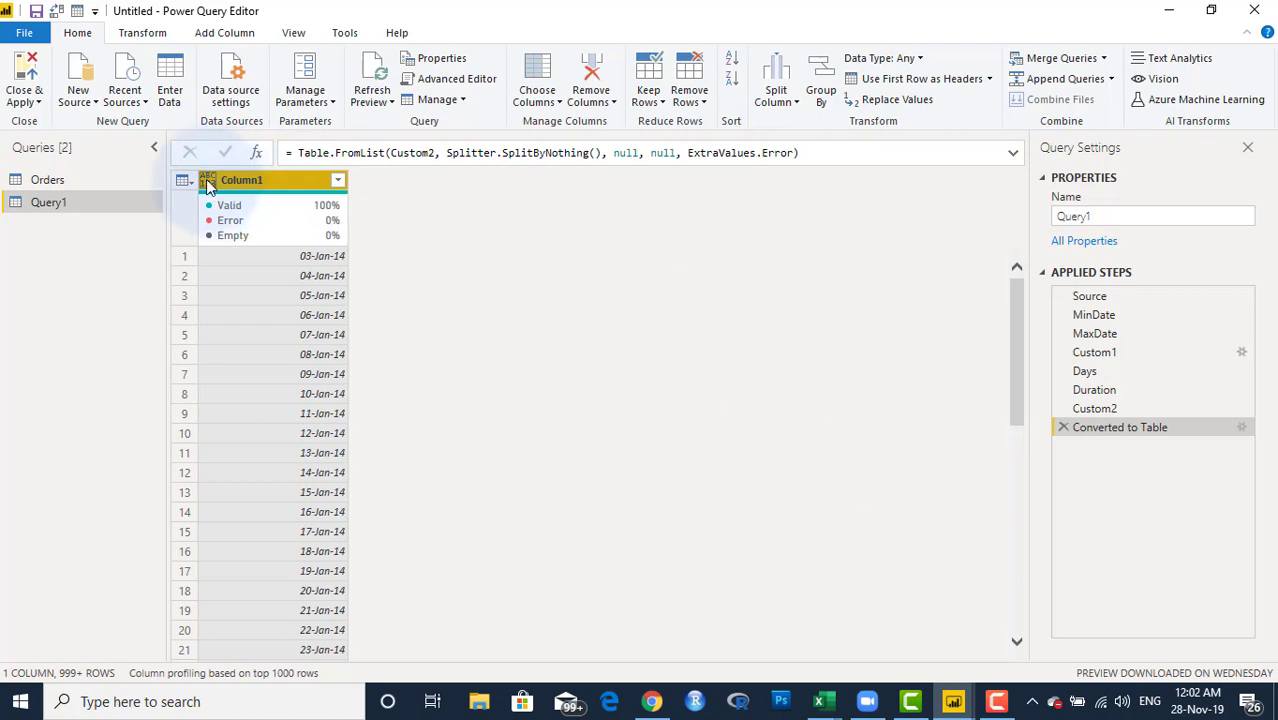
{"action": "left_click", "coordinate": [208, 183]}
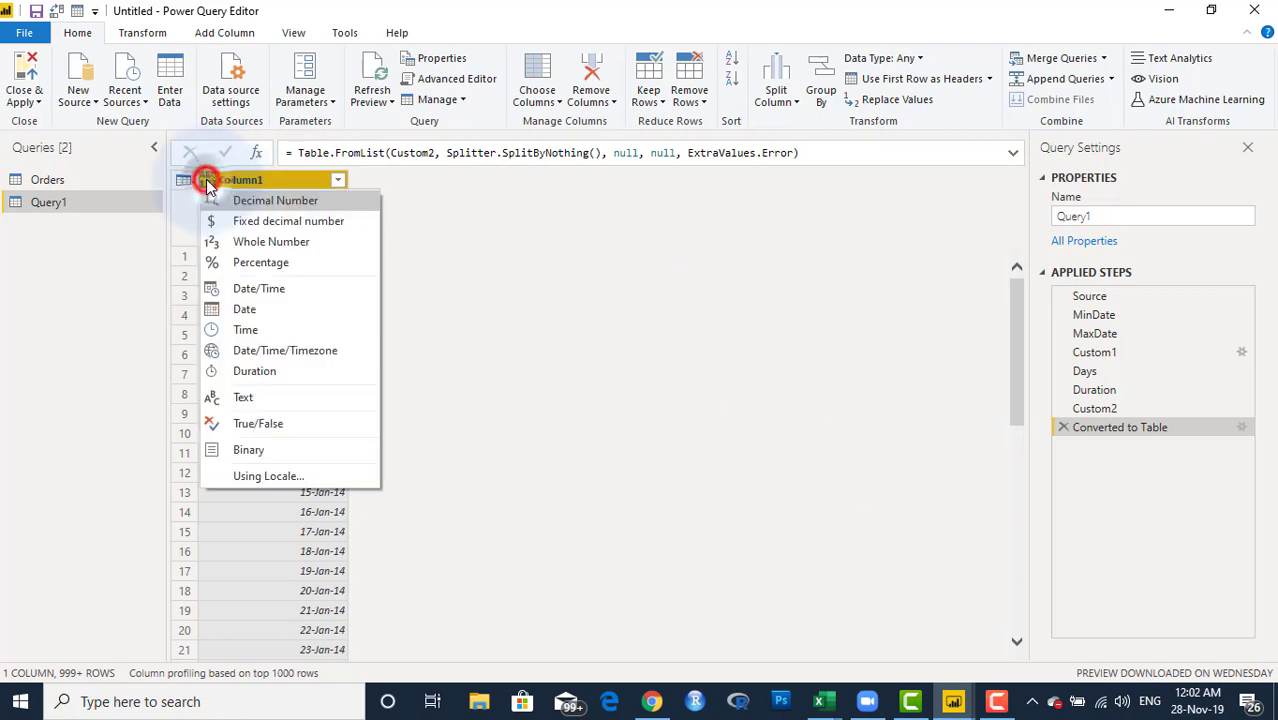
{"action": "left_click", "coordinate": [242, 309]}
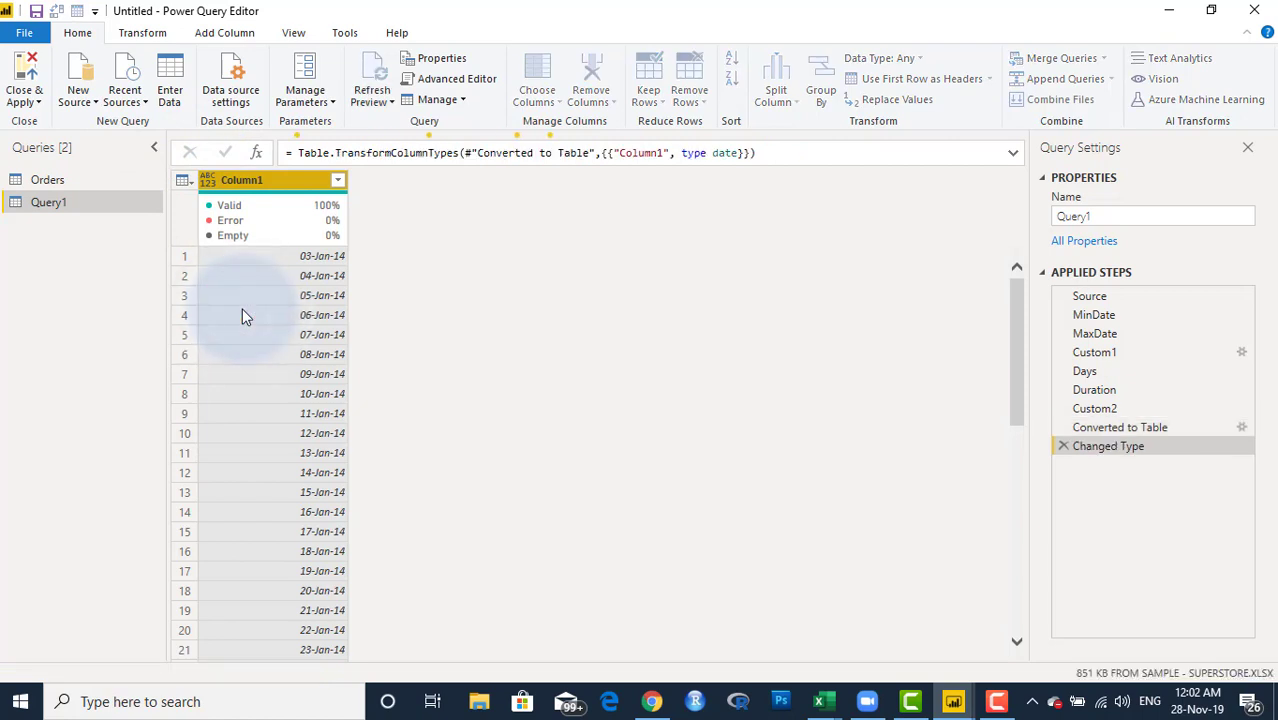
Rename Column1 of the date table as Date.
{"action": "double_click", "coordinate": [248, 183]}
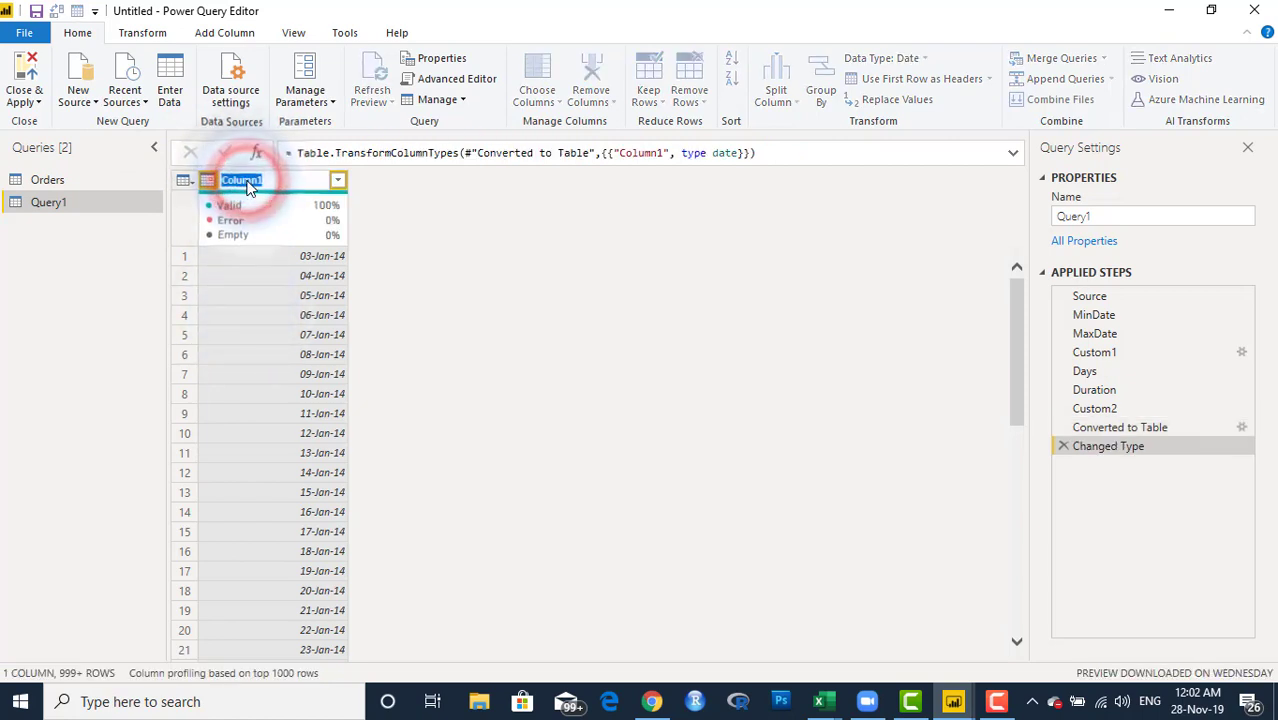
{"action": "type", "text": "D"}
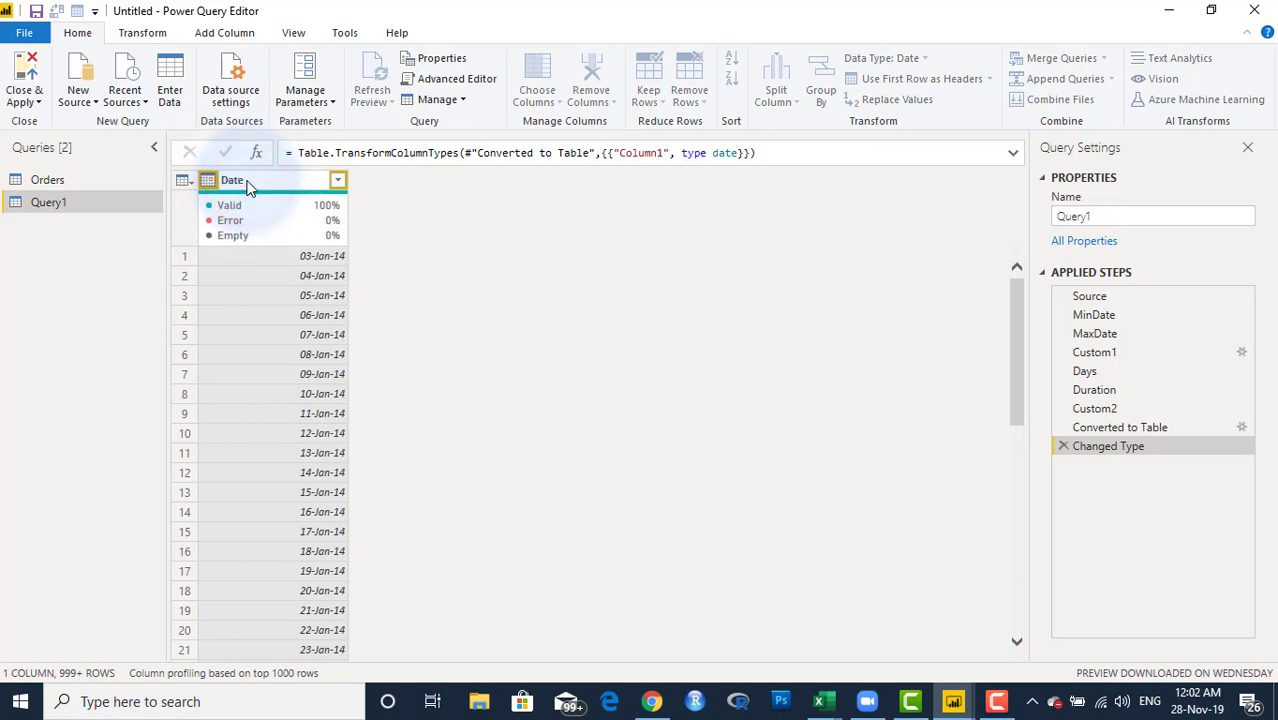
{"action": "type", "text": "ate"}
{"action": "key", "text": "Return"}
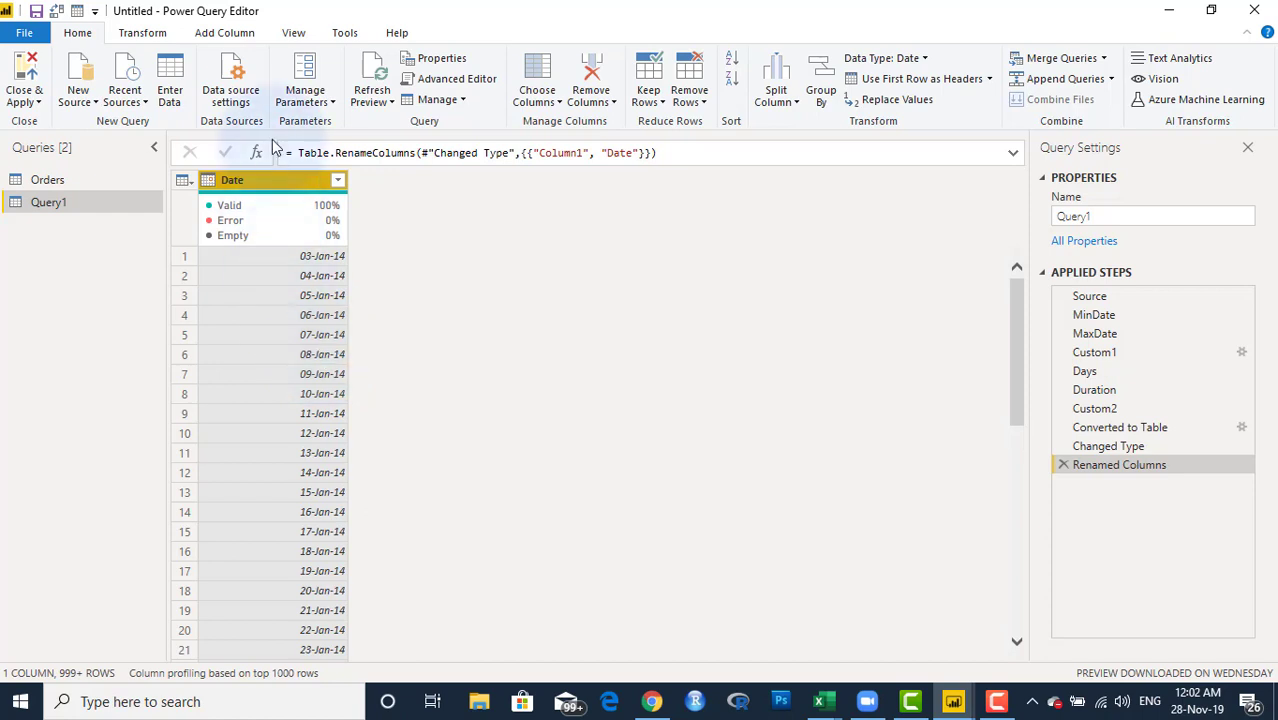
Add a Year column and a Name of Month column derived from the Date column.
{"action": "left_click", "coordinate": [225, 33]}
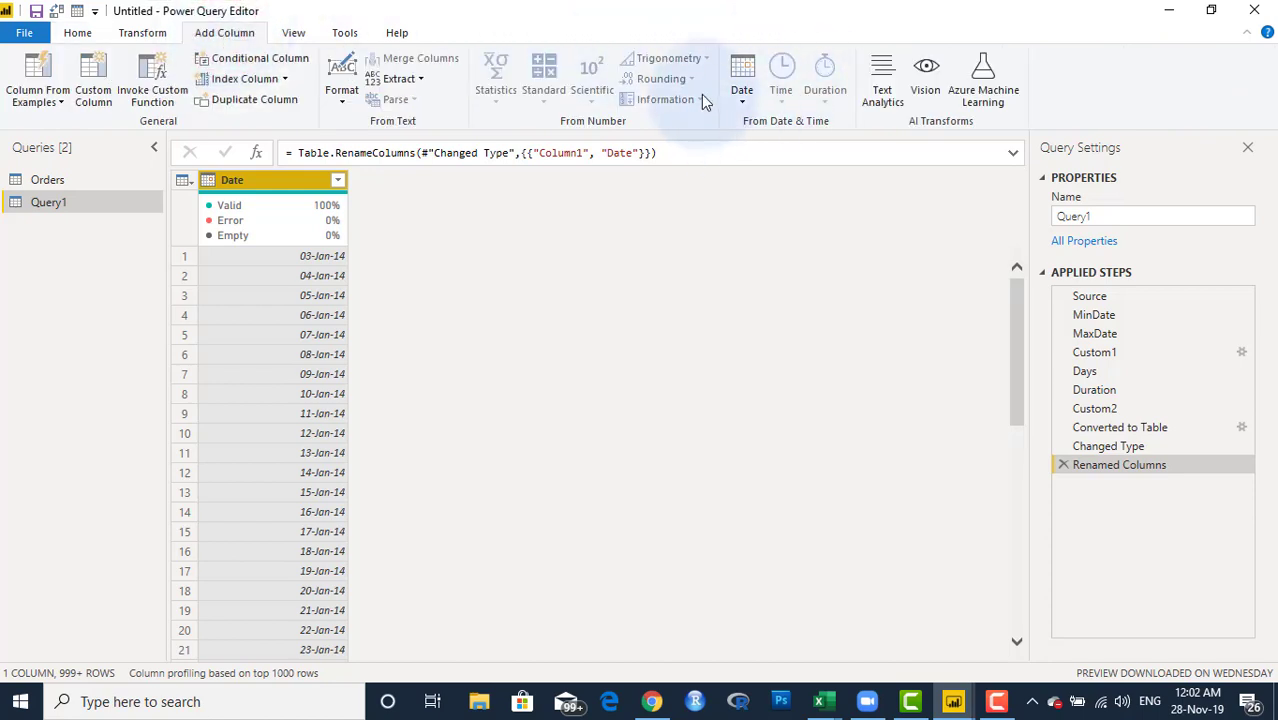
{"action": "left_click", "coordinate": [741, 102]}
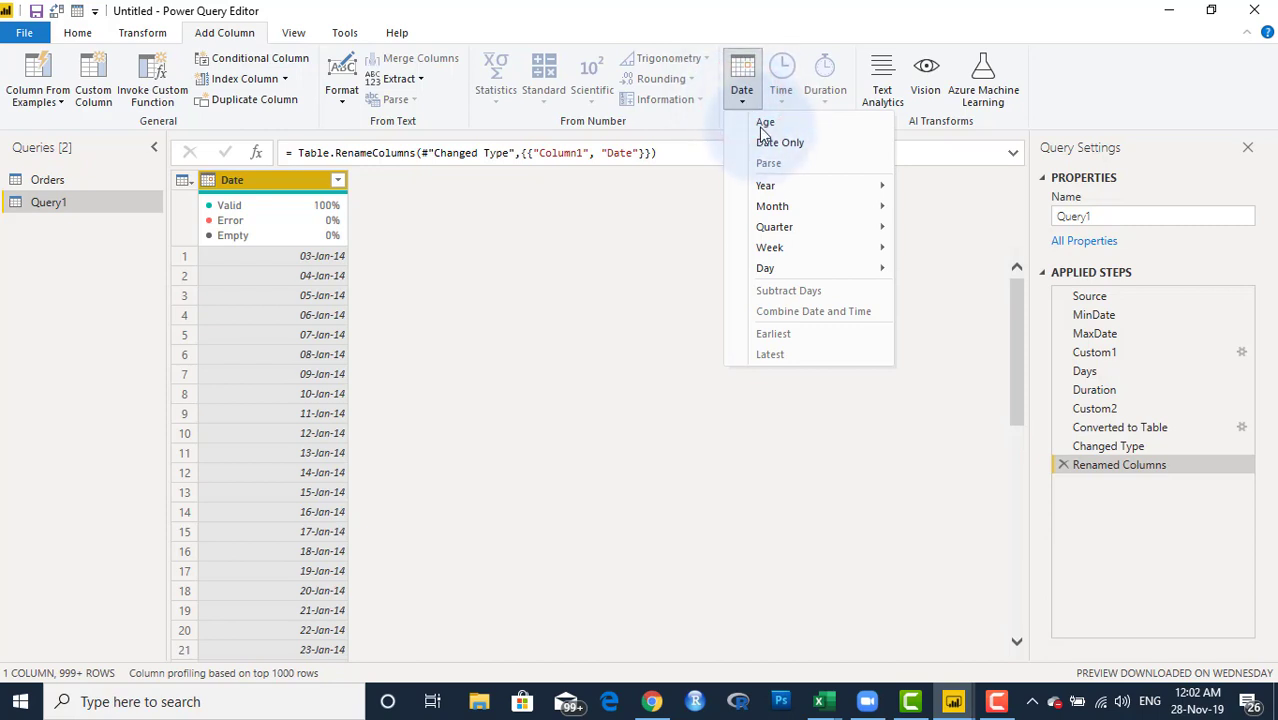
{"action": "mouse_move", "coordinate": [828, 189]}
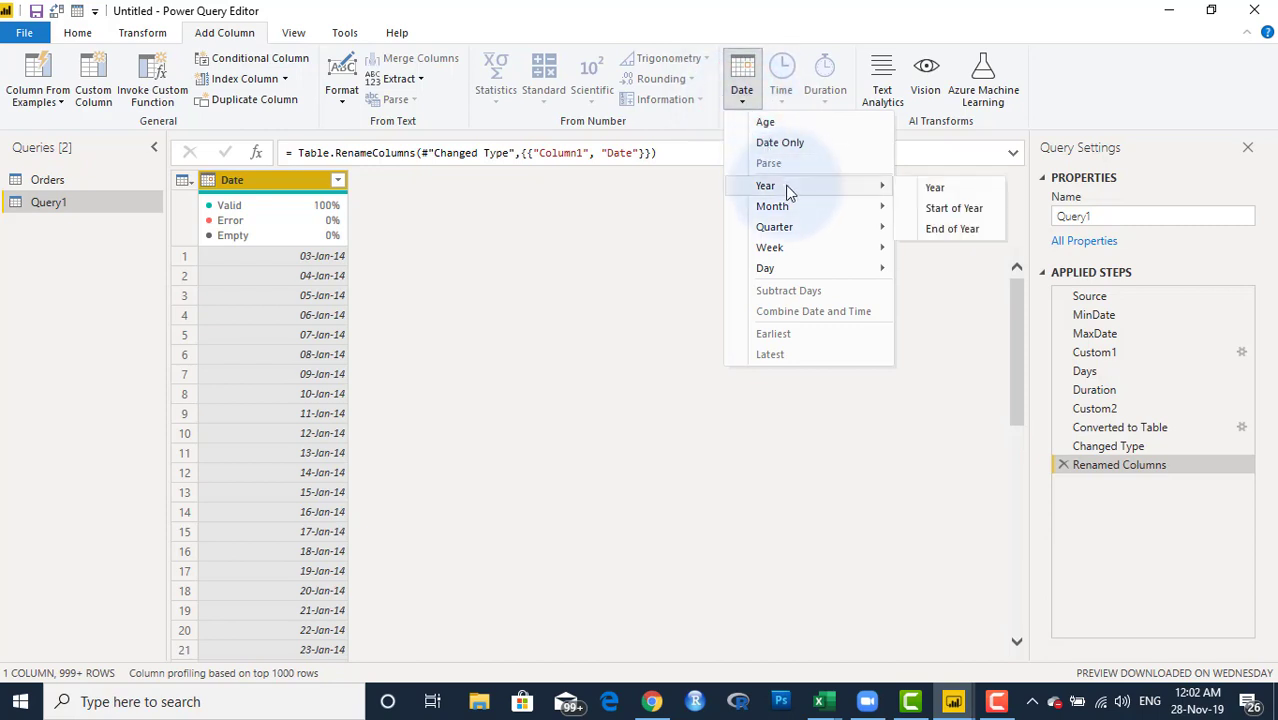
{"action": "left_click", "coordinate": [916, 187]}
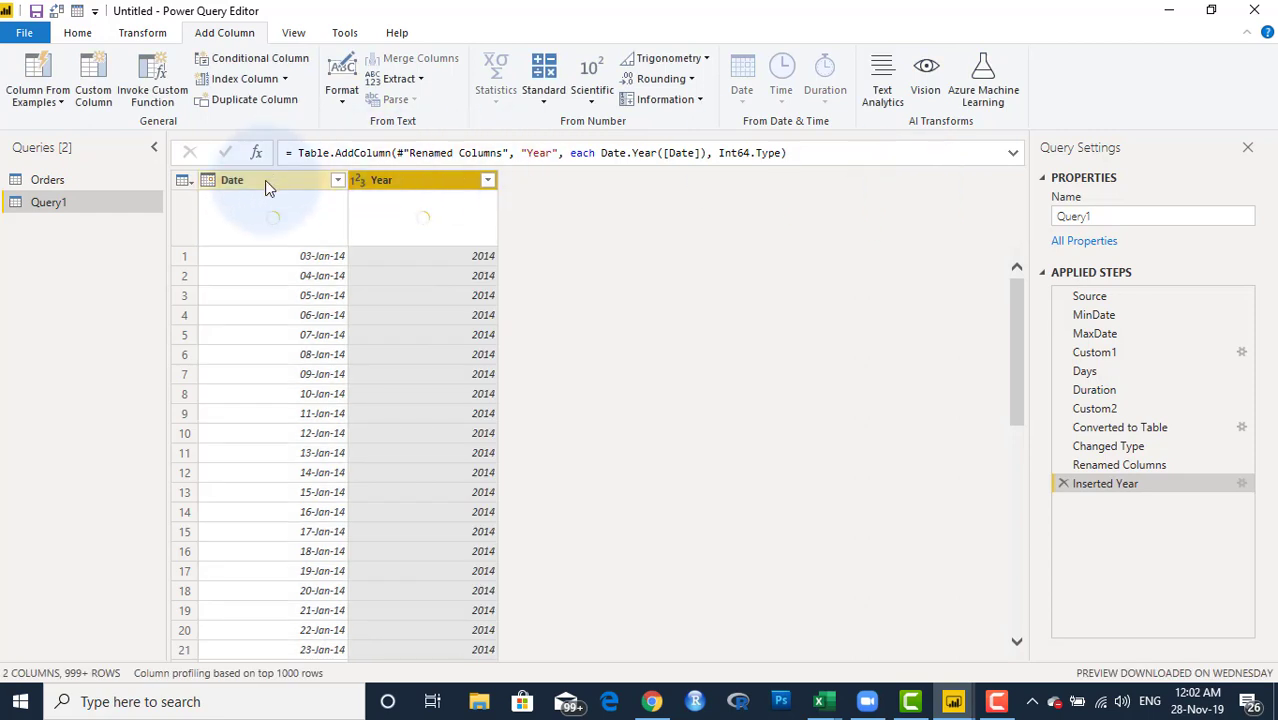
{"action": "left_click", "coordinate": [265, 180]}
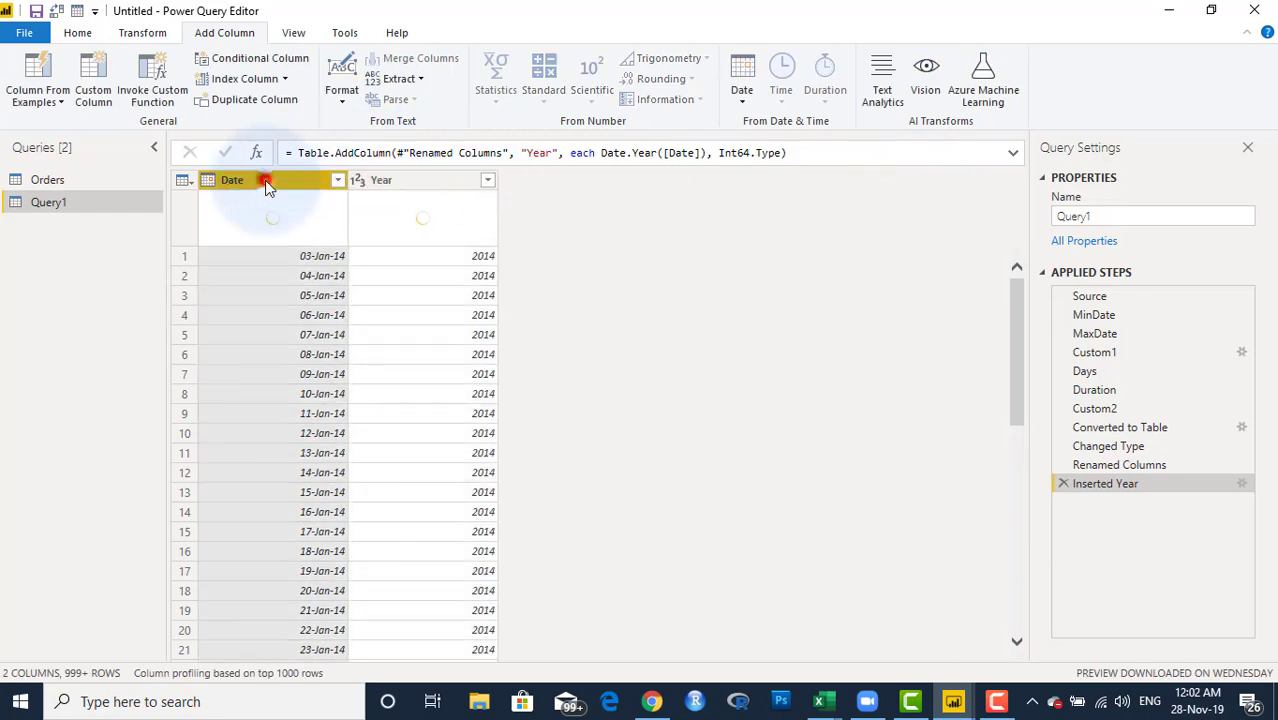
{"action": "left_click", "coordinate": [750, 103]}
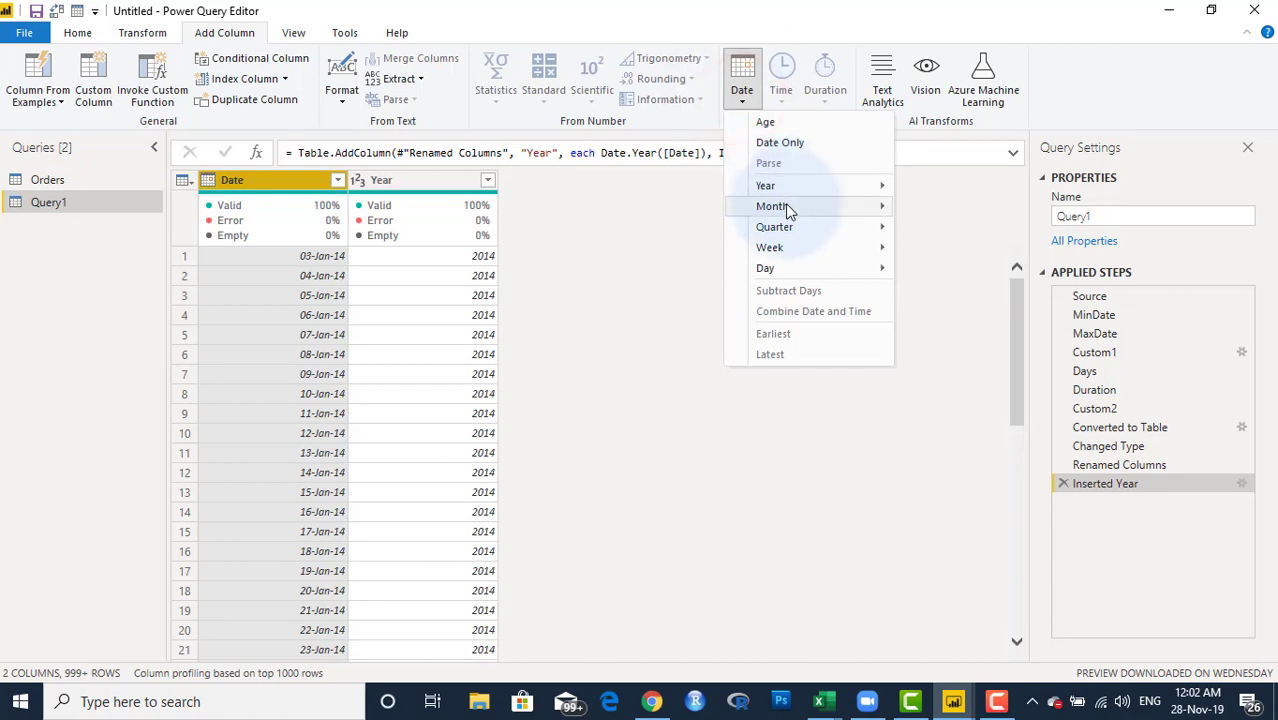
{"action": "mouse_move", "coordinate": [787, 209]}
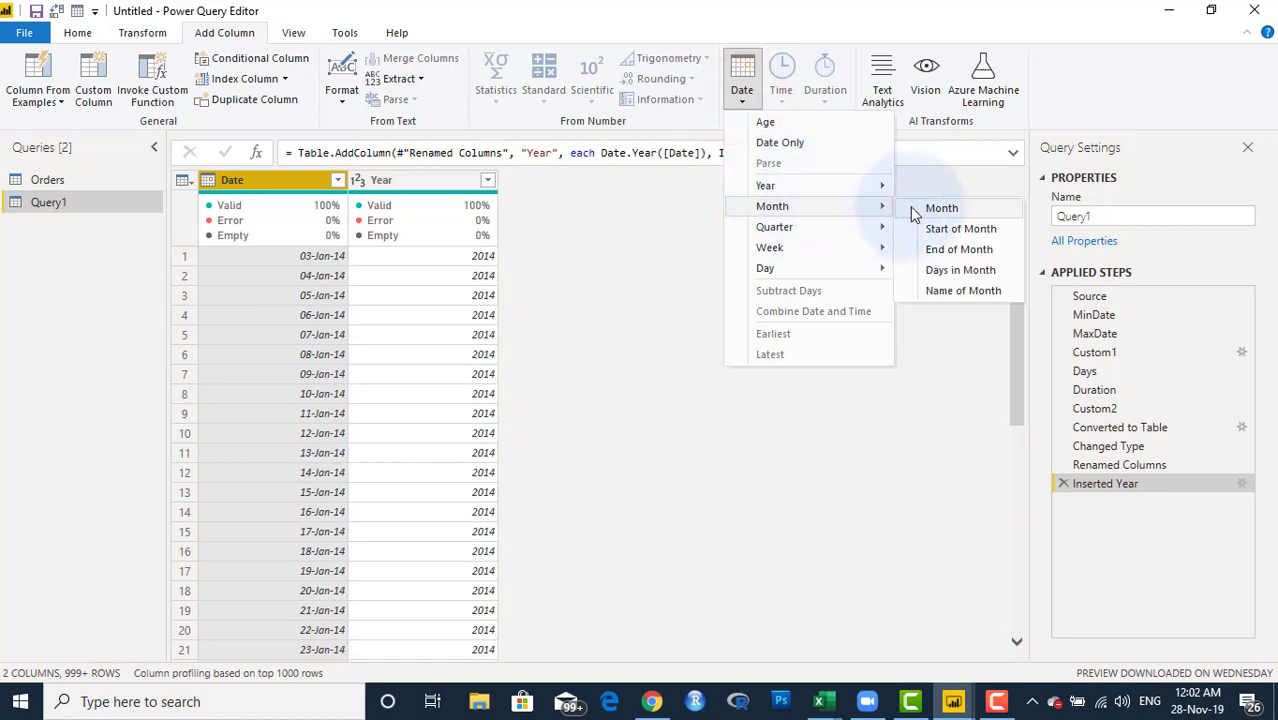
{"action": "left_click", "coordinate": [938, 292]}
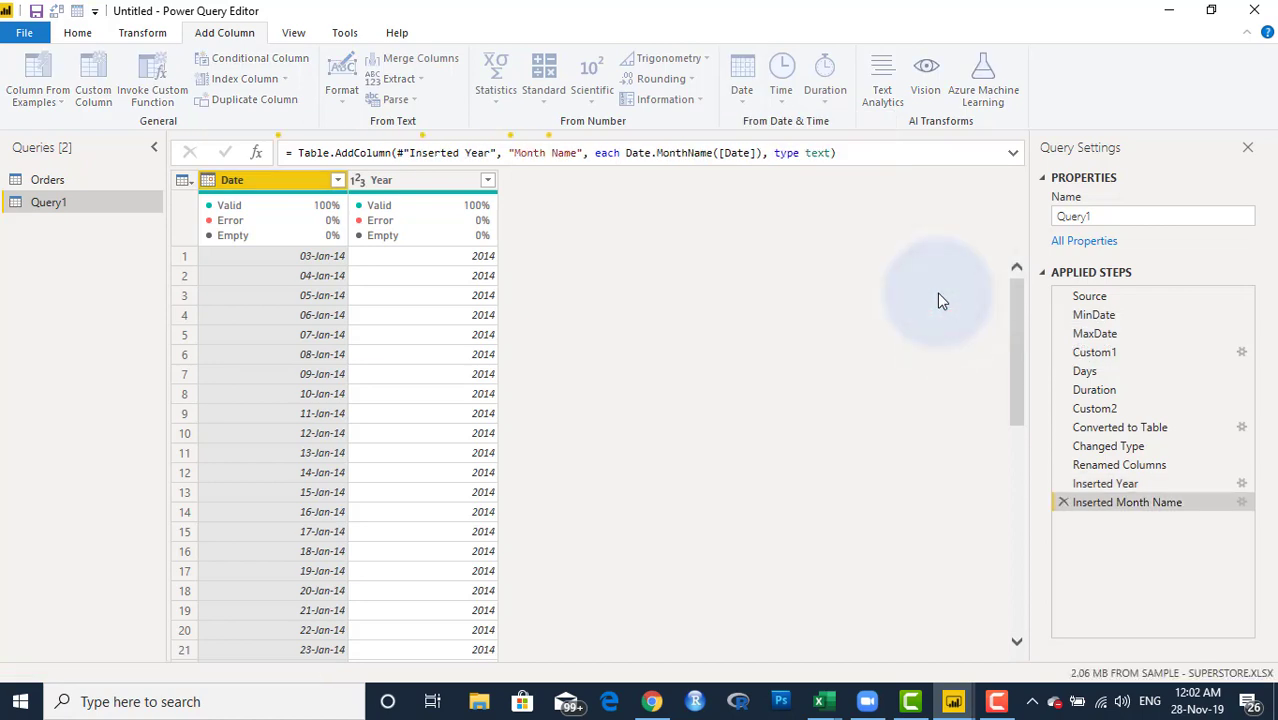
Add a Quarter of Year column and a Week of Month column derived from the Date column.
{"action": "left_click", "coordinate": [278, 185]}
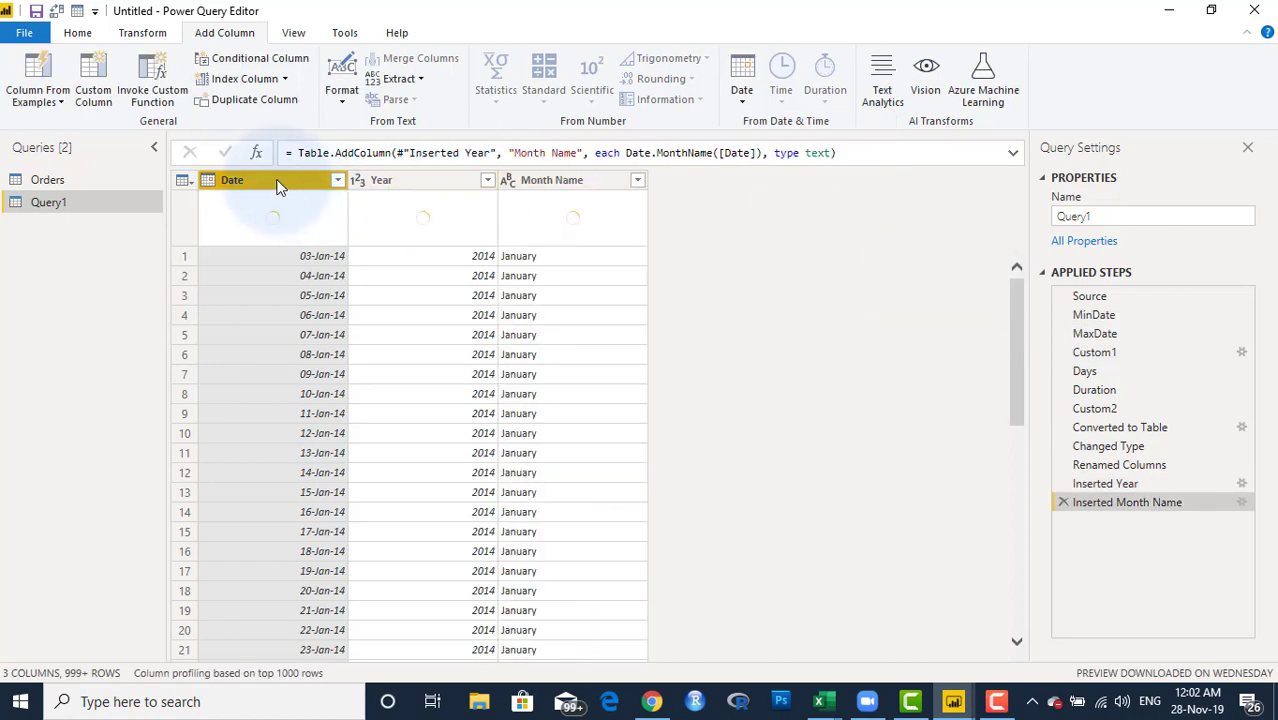
{"action": "left_click", "coordinate": [741, 100]}
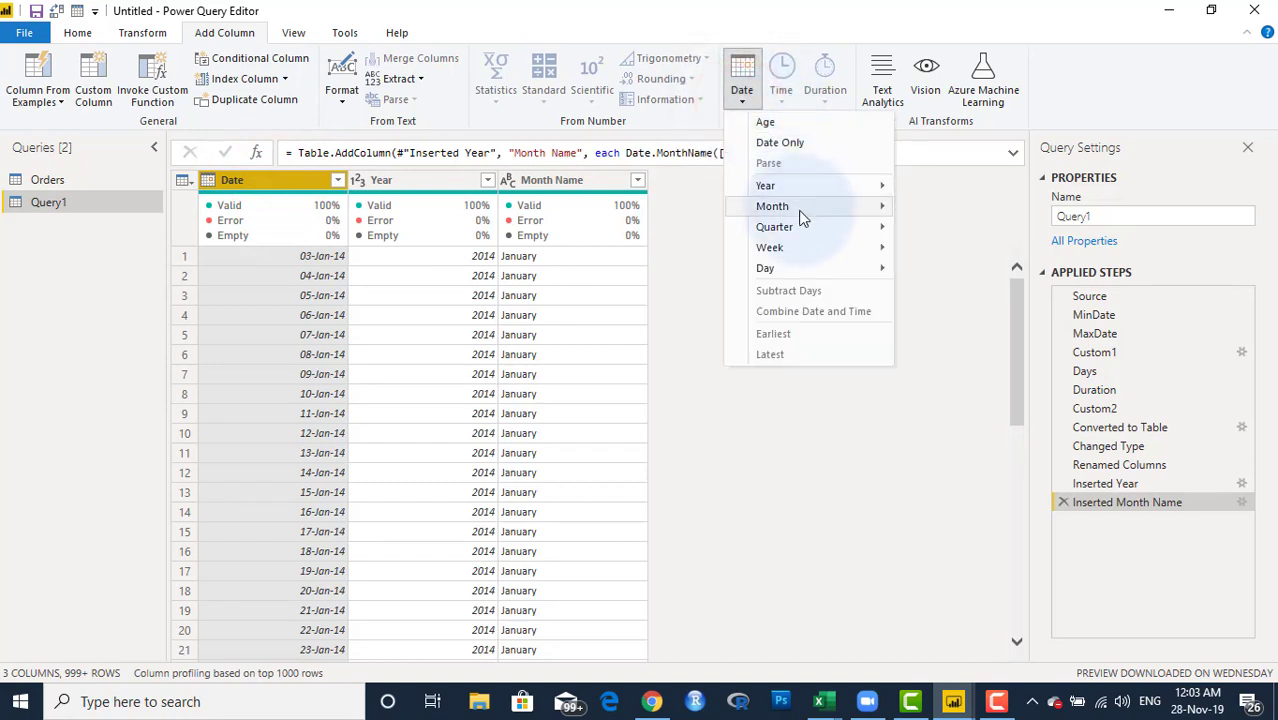
{"action": "mouse_move", "coordinate": [798, 231]}
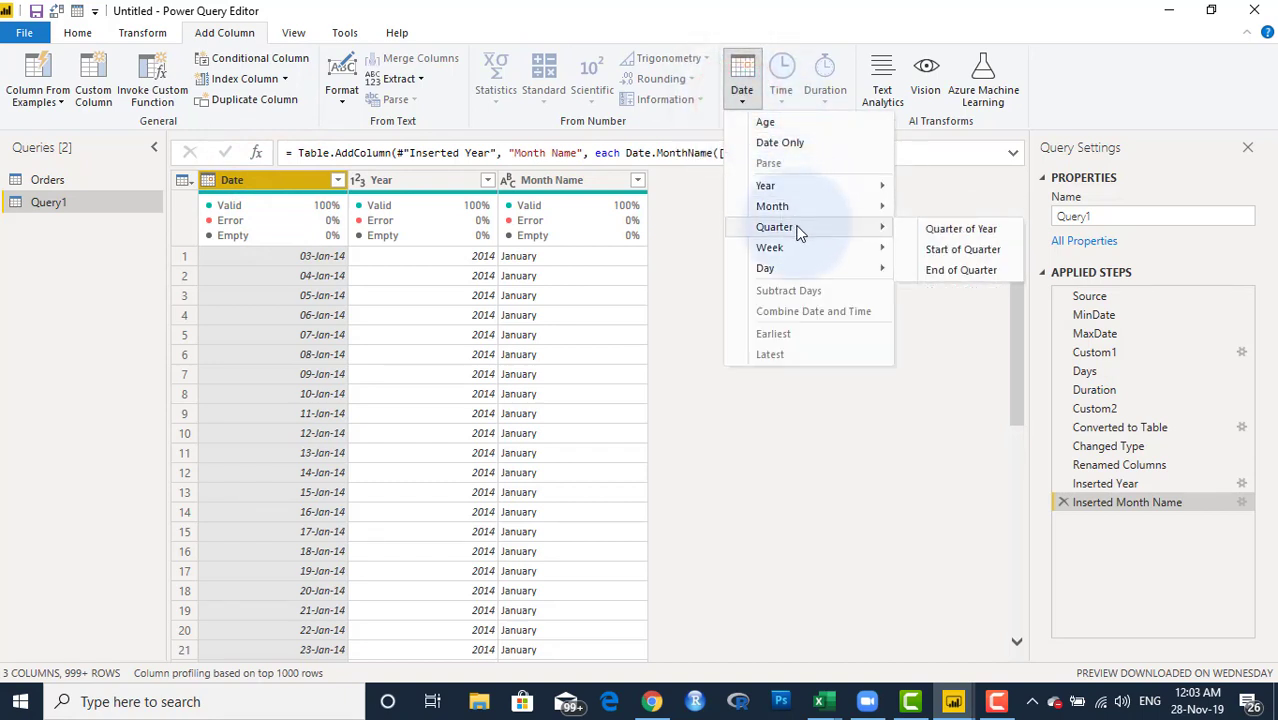
{"action": "left_click", "coordinate": [920, 230]}
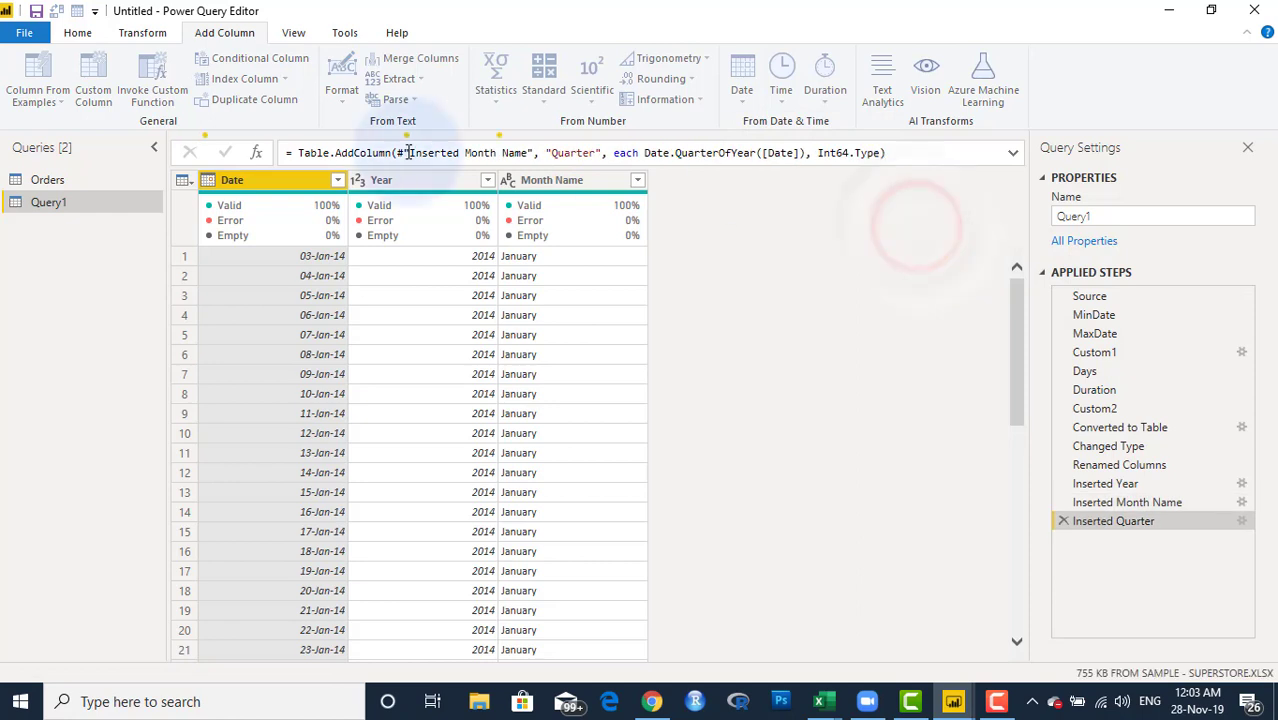
{"action": "left_click", "coordinate": [262, 182]}
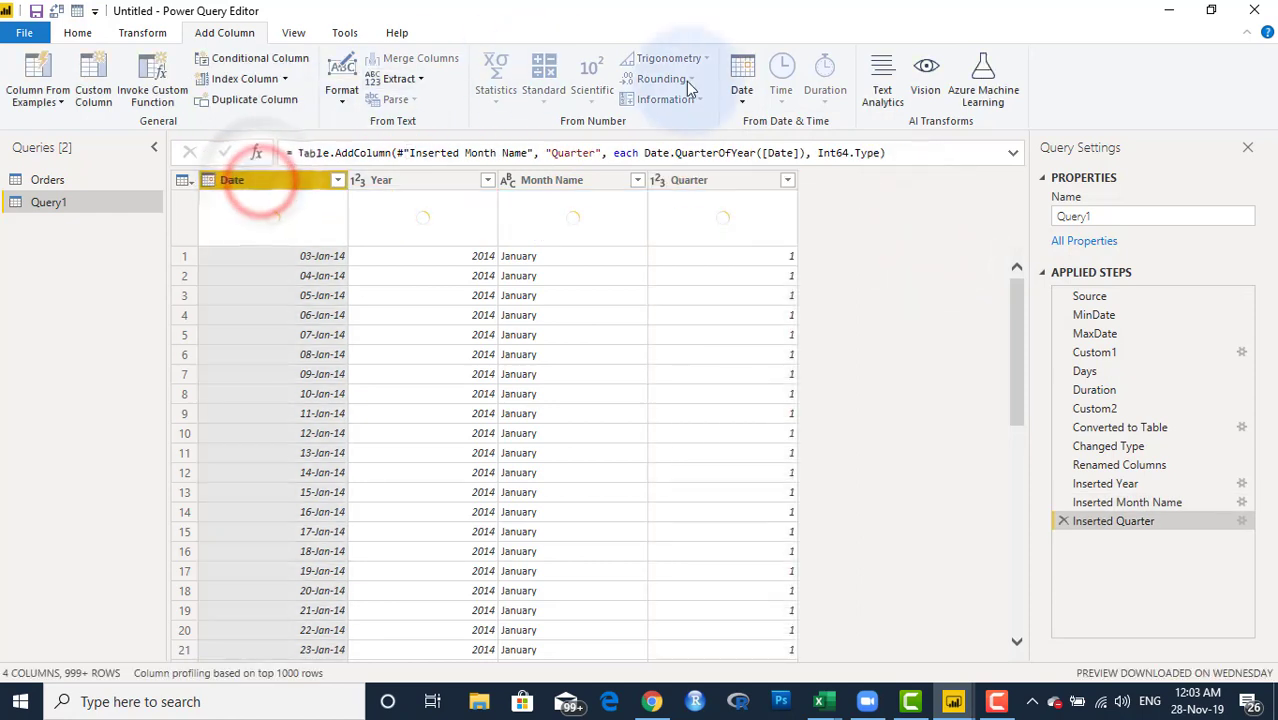
{"action": "left_click", "coordinate": [740, 94]}
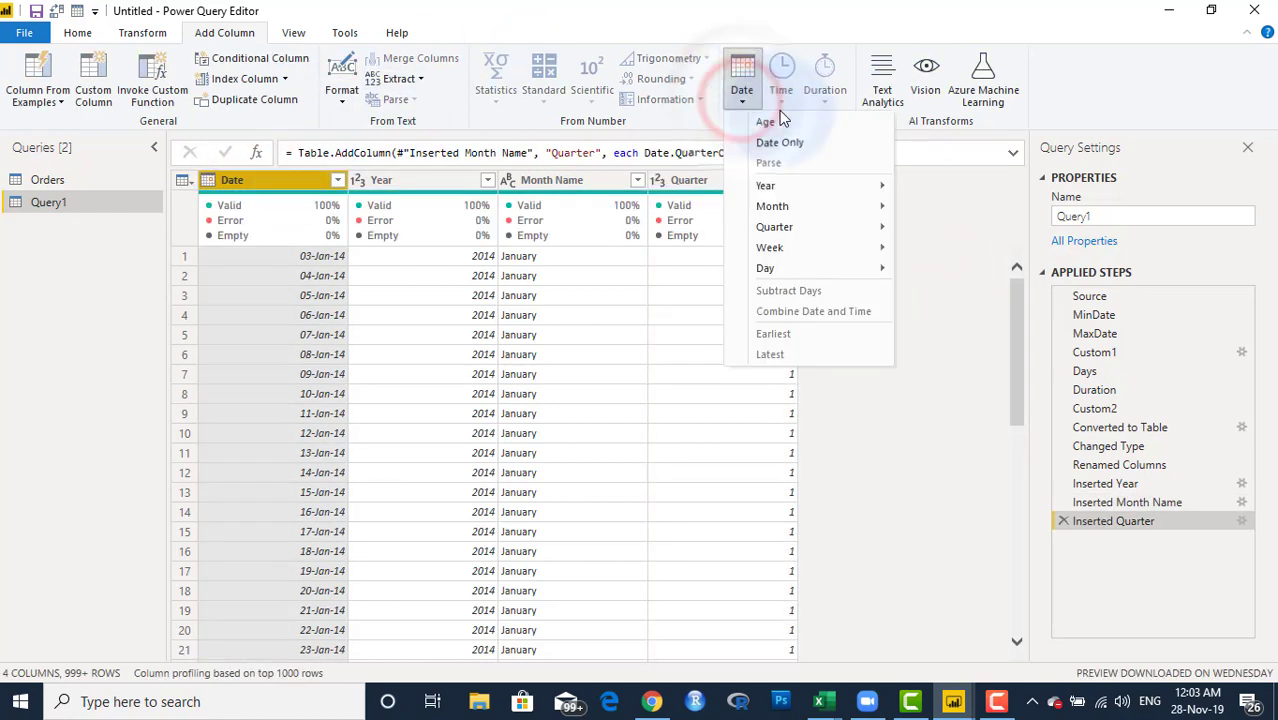
{"action": "mouse_move", "coordinate": [808, 247]}
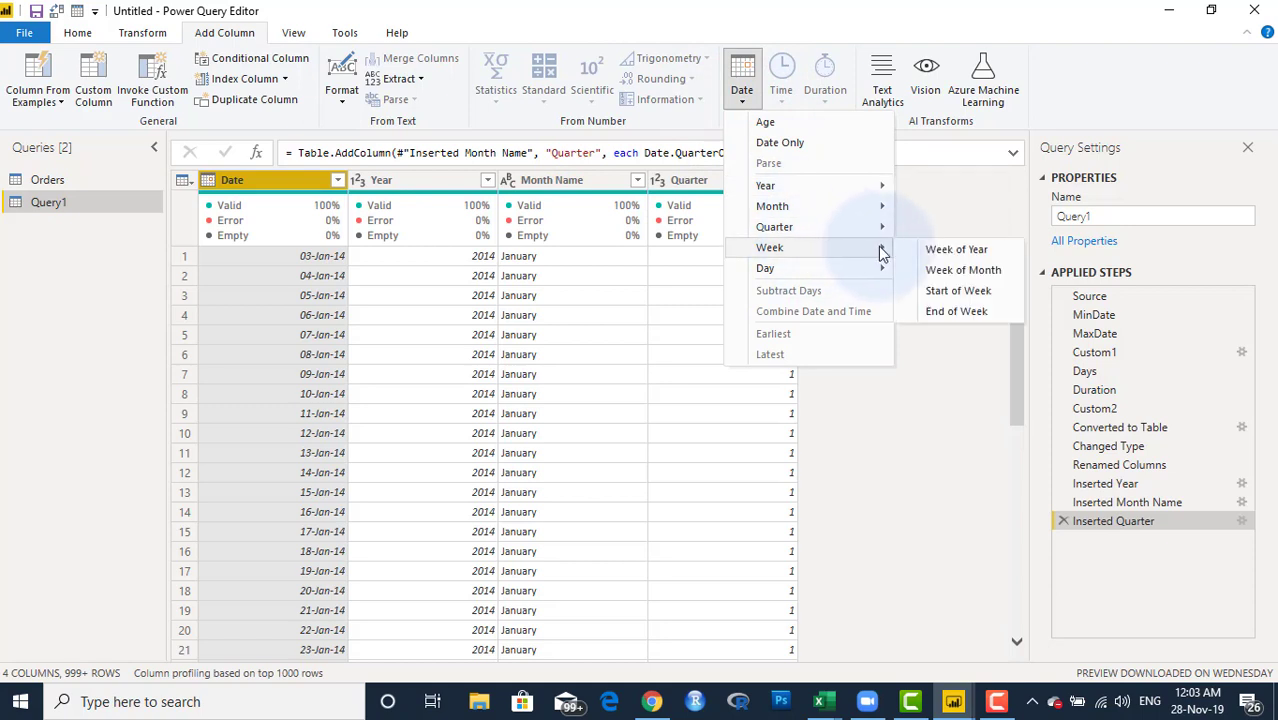
{"action": "left_click", "coordinate": [950, 270]}
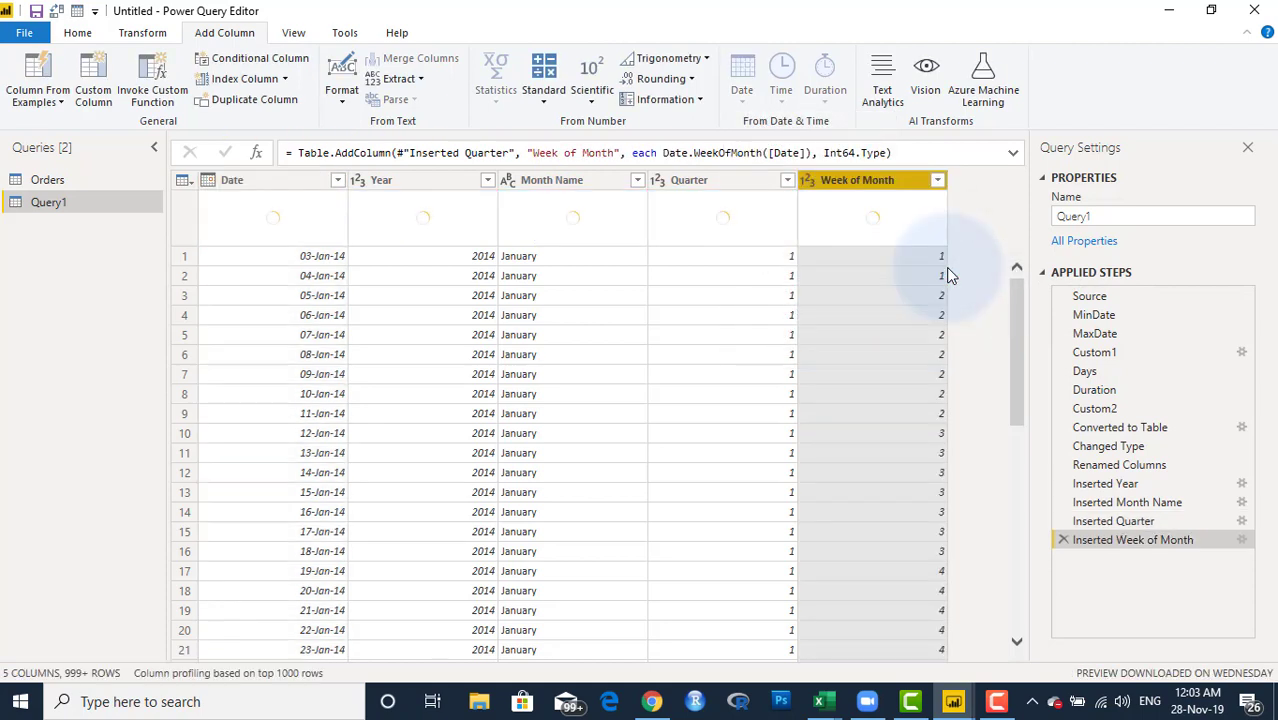
{"action": "left_click", "coordinate": [273, 182]}
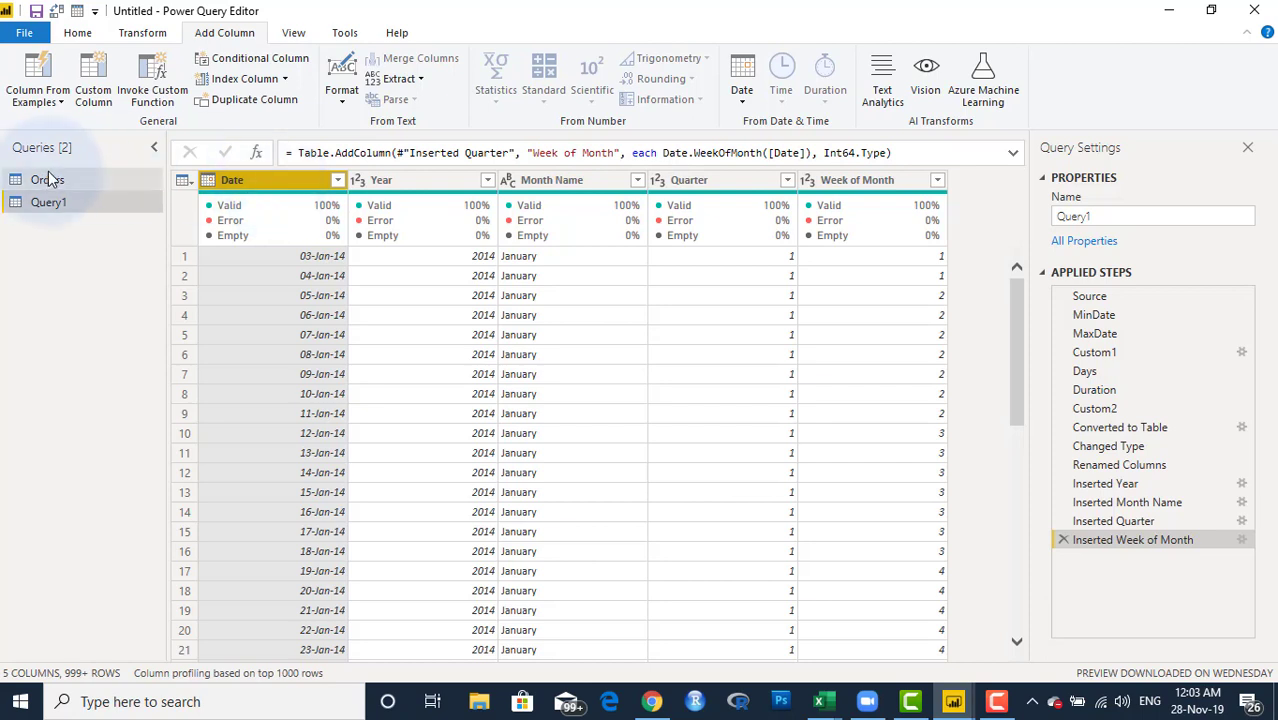
Rename the date table query from Query1 to Calendar.
{"action": "left_click", "coordinate": [1098, 215]}
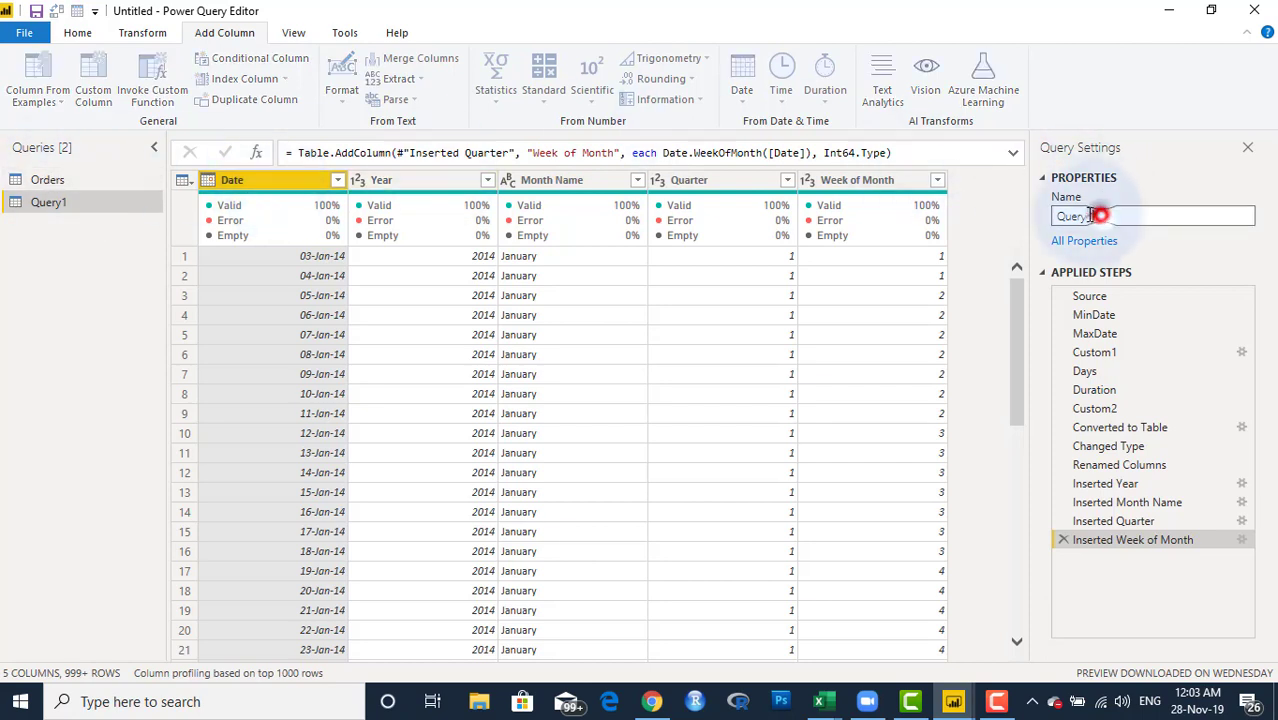
{"action": "type", "text": "Calendar"}
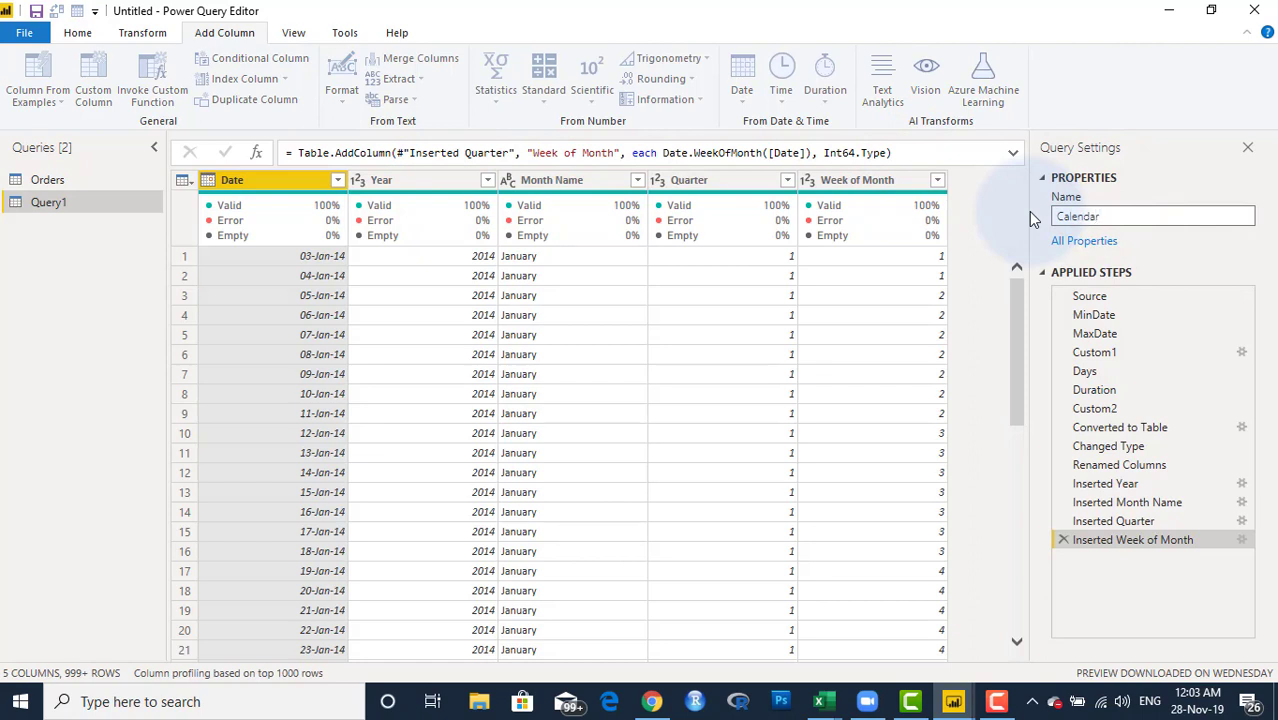
{"action": "key", "text": "Return"}
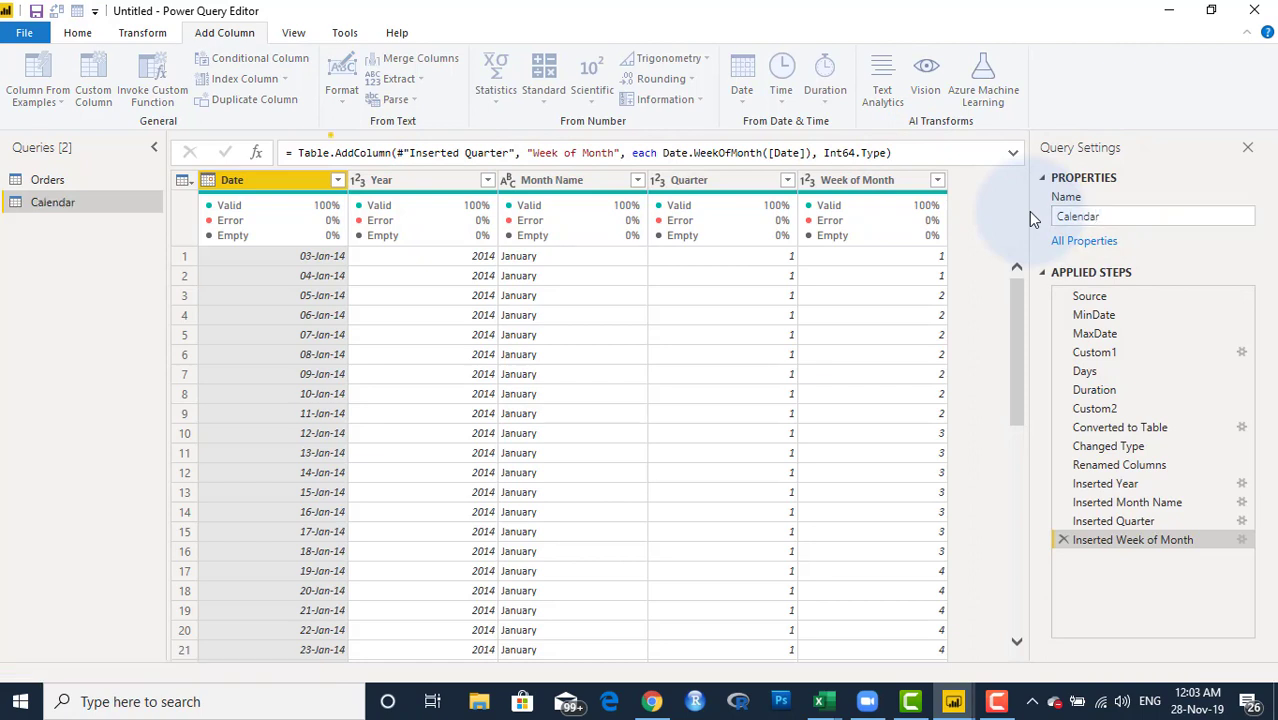